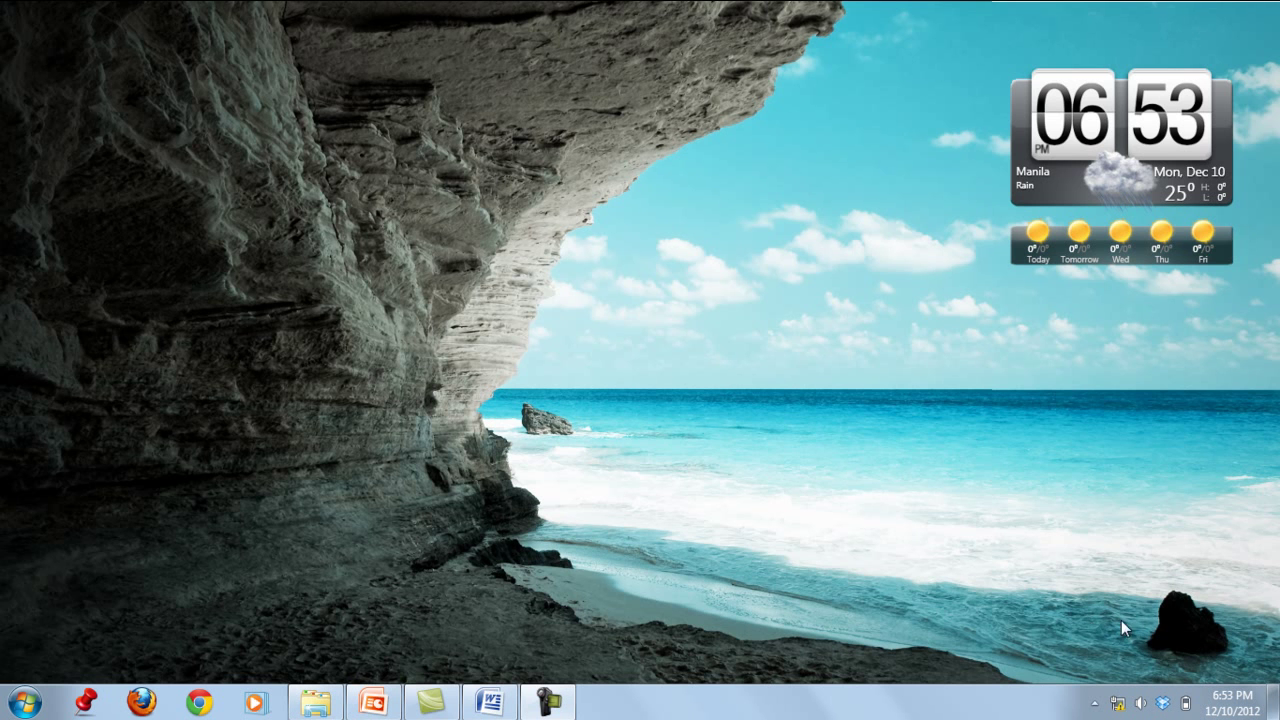
- Open the network connections list from the Windows 7 system tray icon
click(1118, 705)
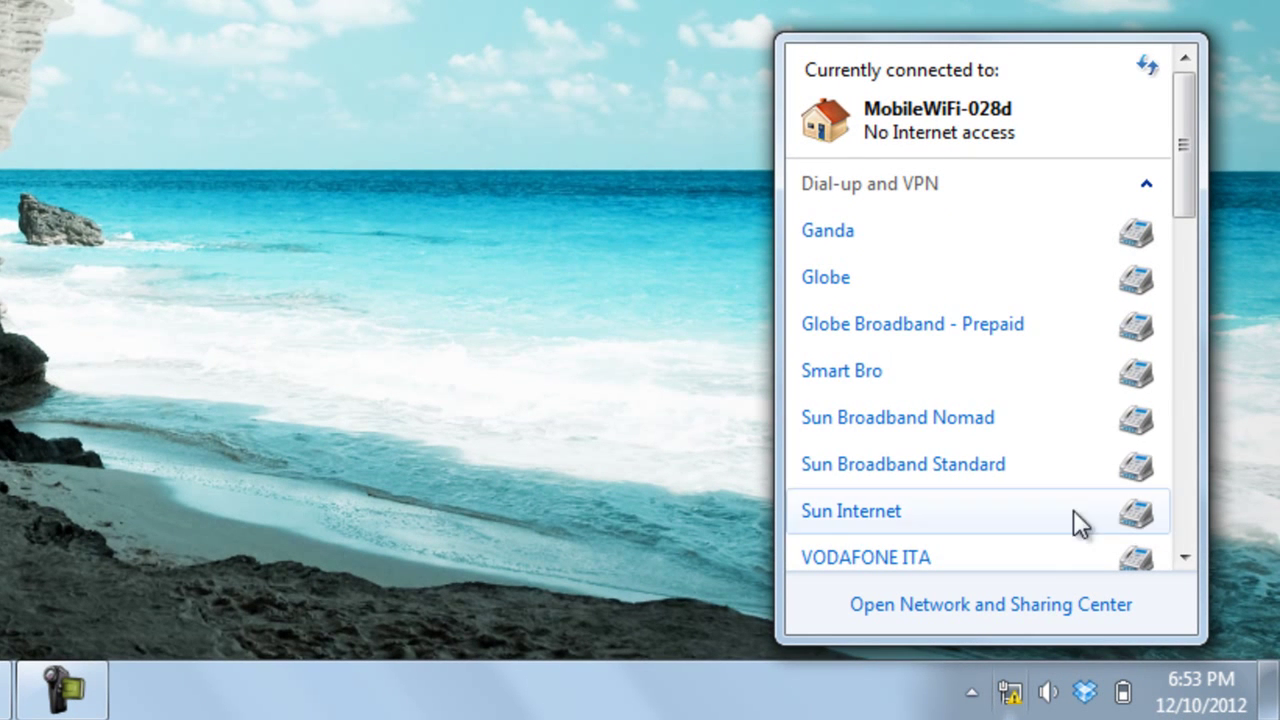
- Scroll to the 'No Connection' wireless network and start connecting to it
drag(1184, 189, 1203, 340)
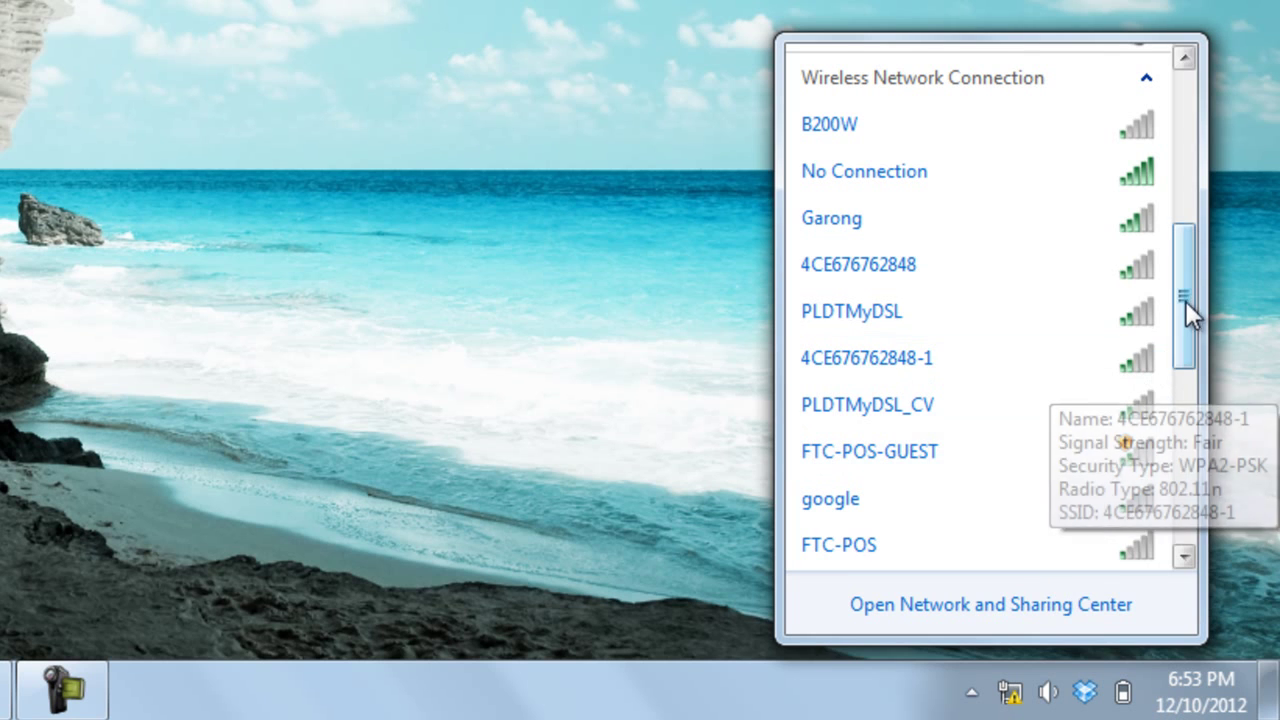
drag(1187, 299, 1187, 298)
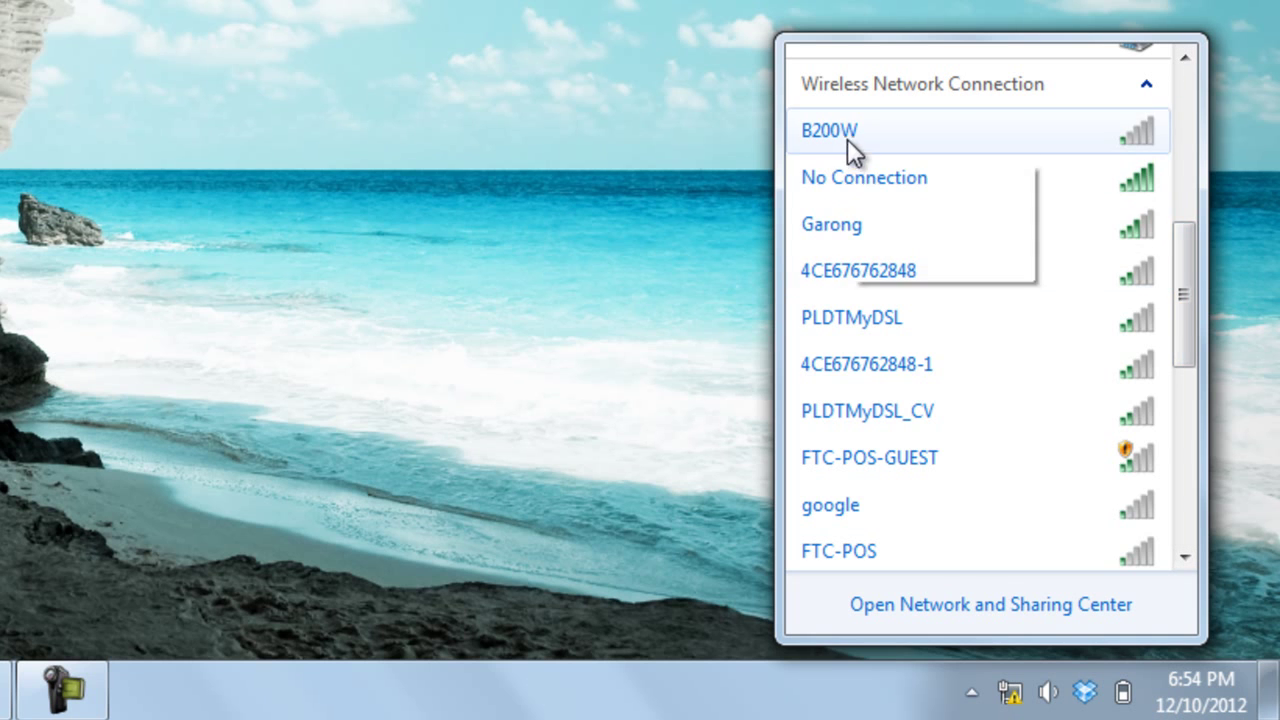
drag(1186, 321, 1210, 160)
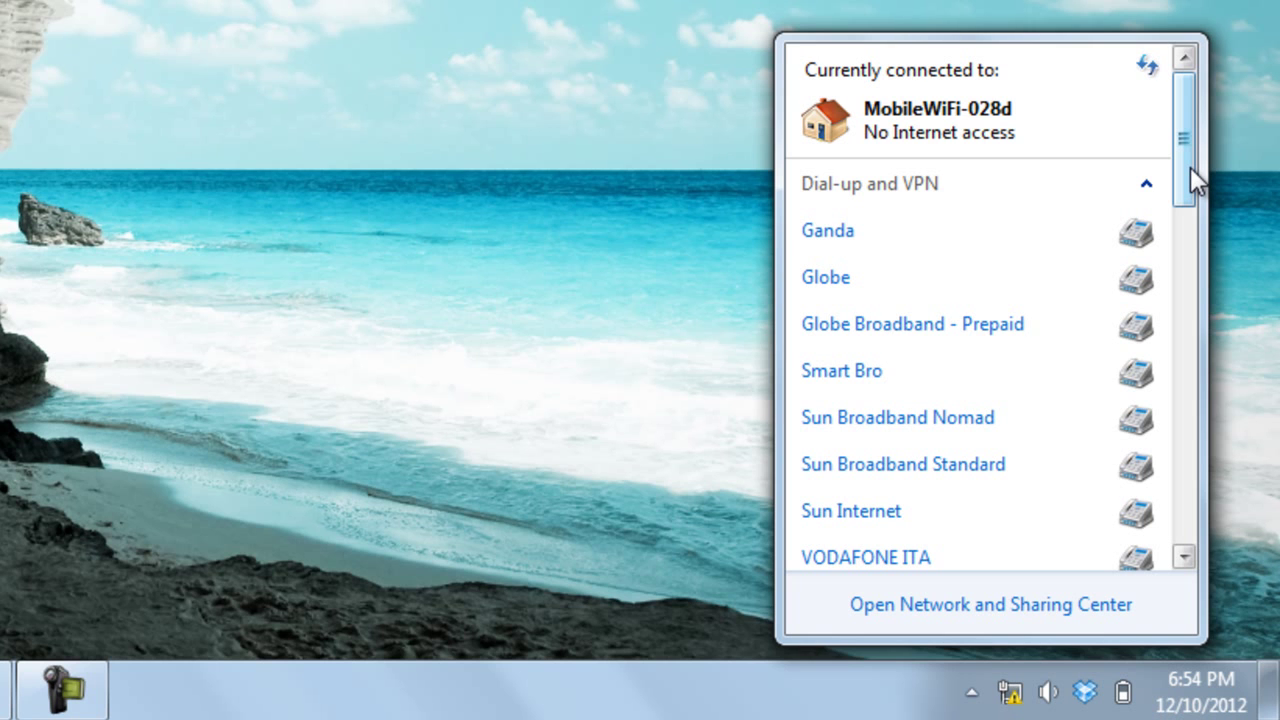
drag(1190, 167, 1190, 313)
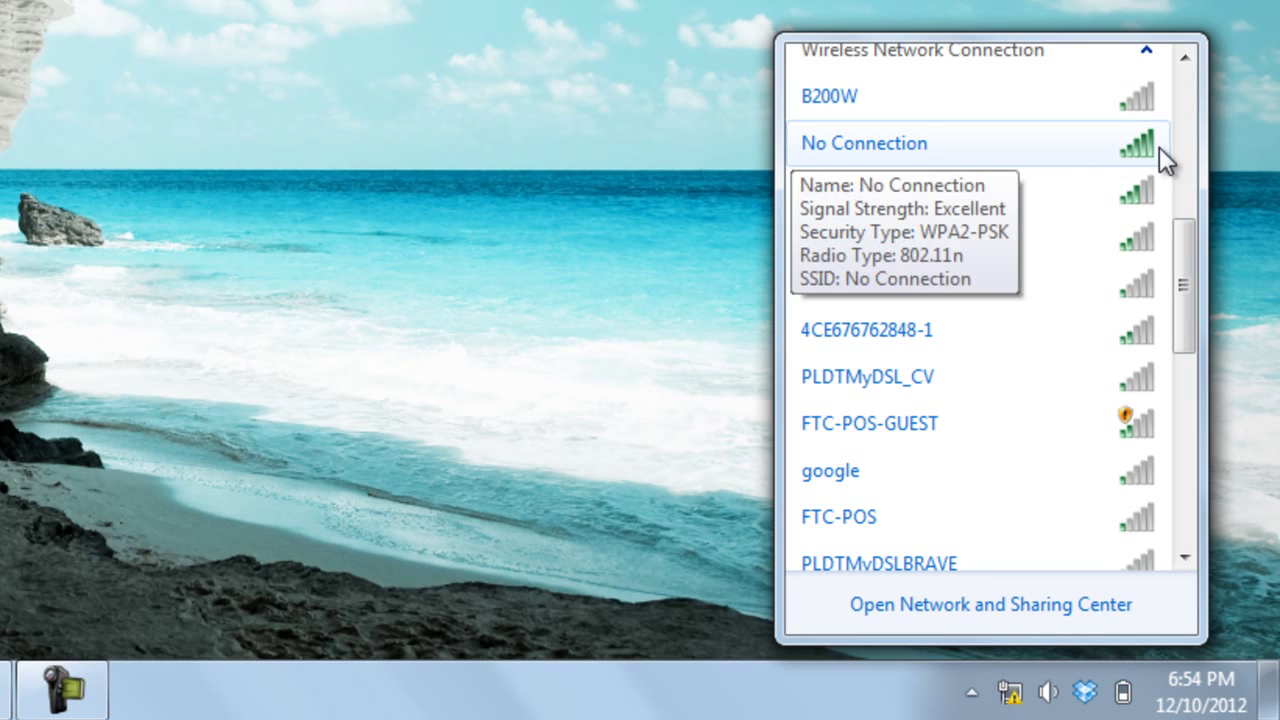
mouse_move(819, 141)
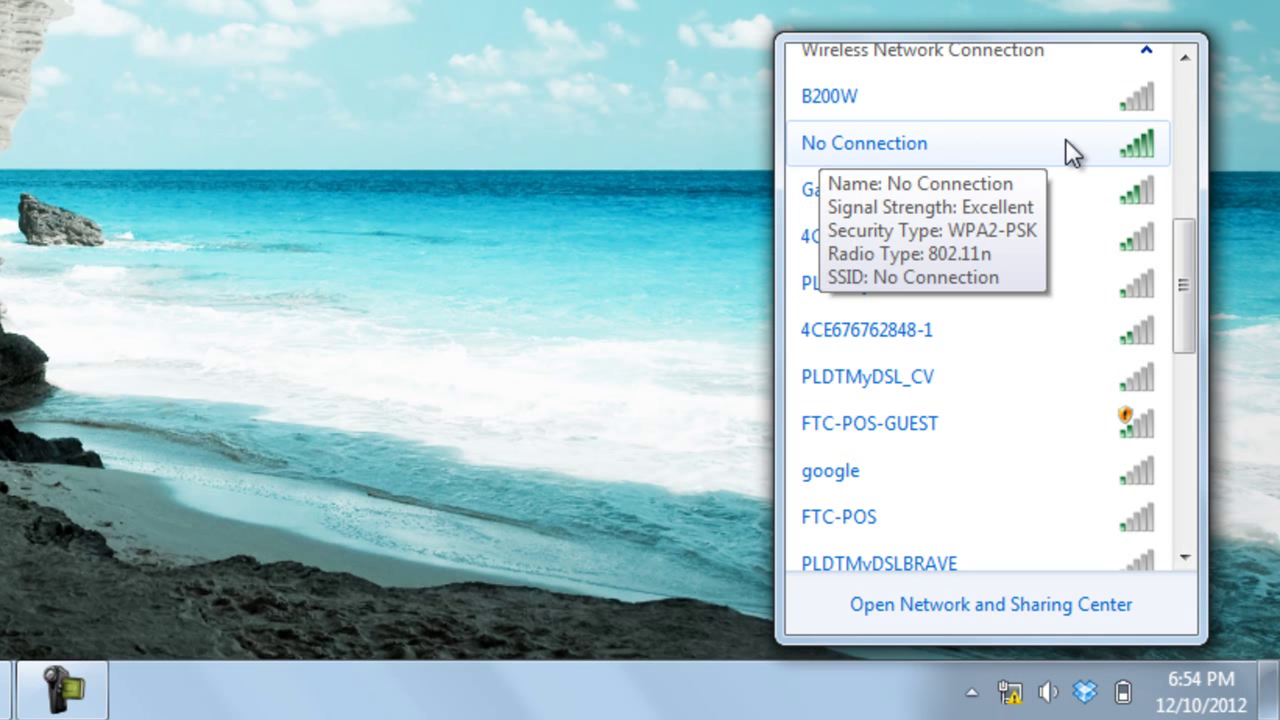
click(1100, 150)
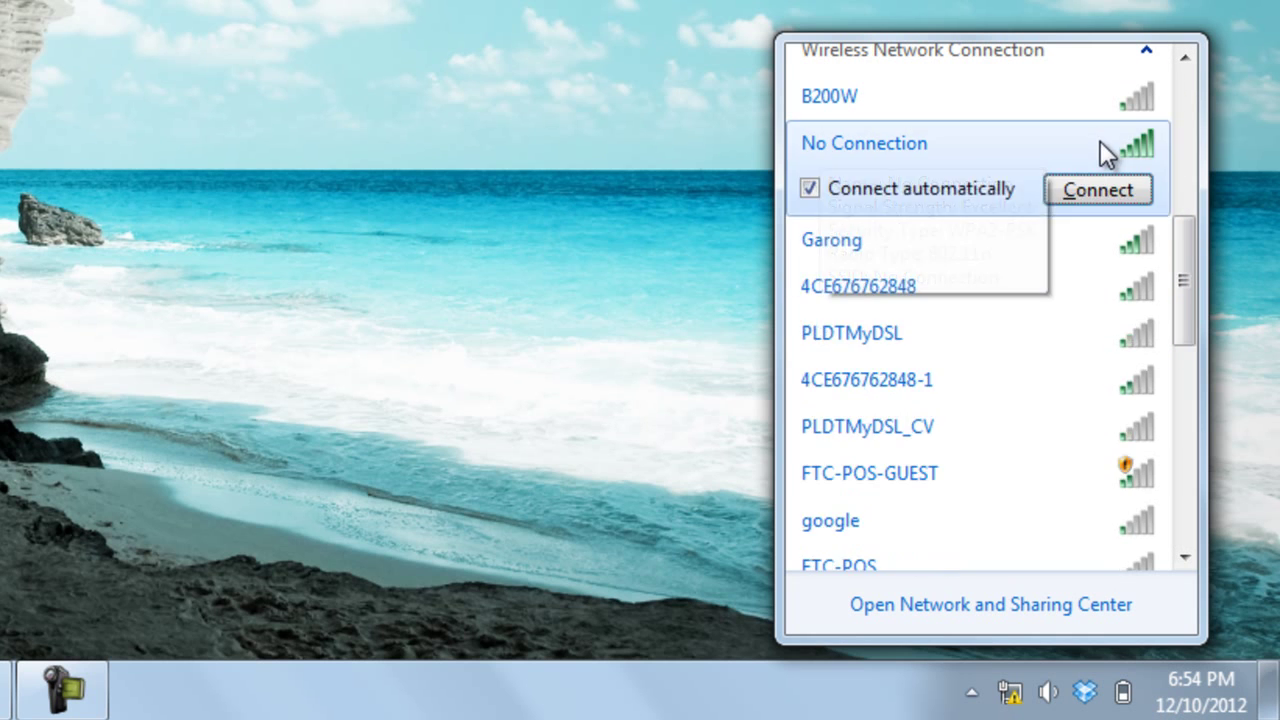
click(1121, 188)
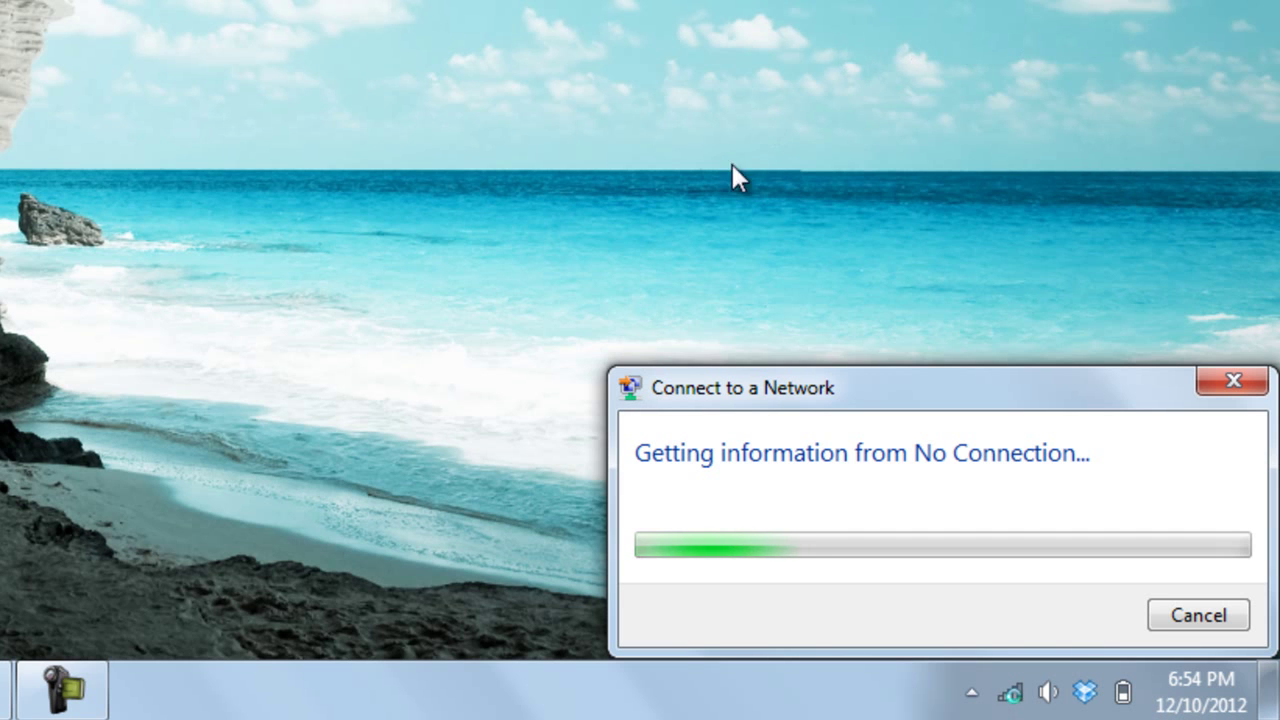
- Enter the Wi-Fi security key and join the 'No Connection' network
click(883, 362)
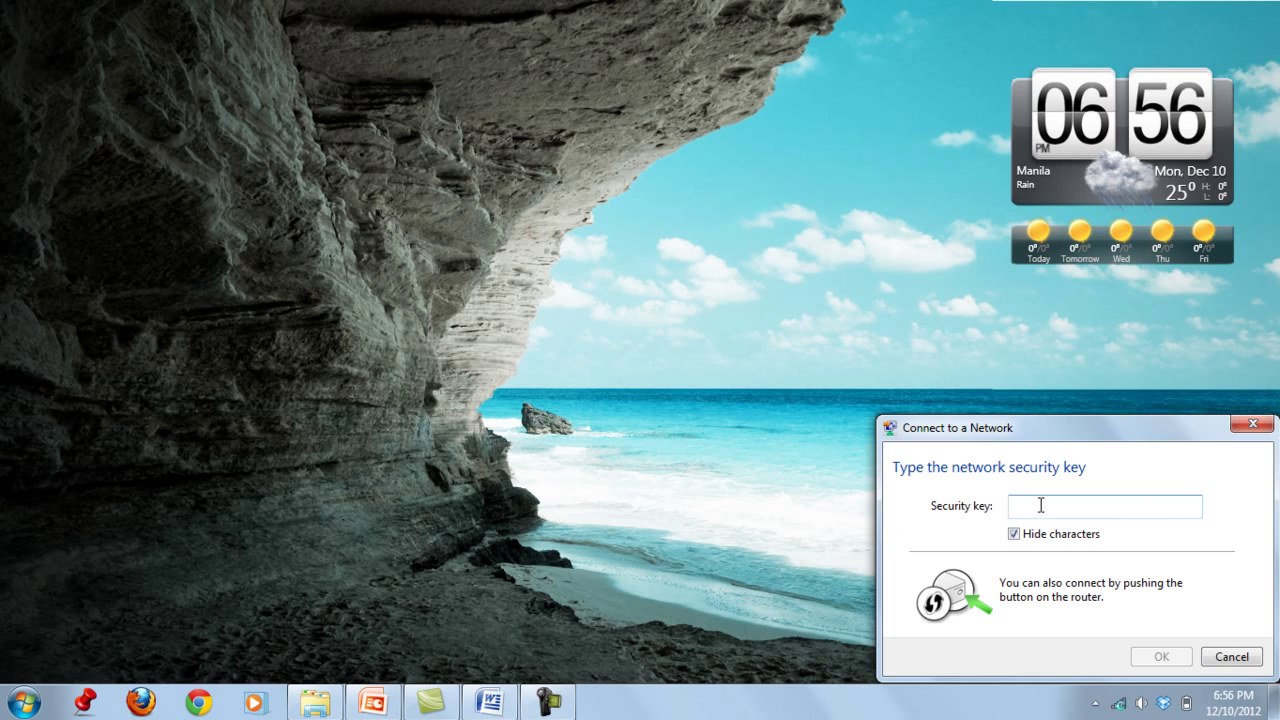
text(••••••••)
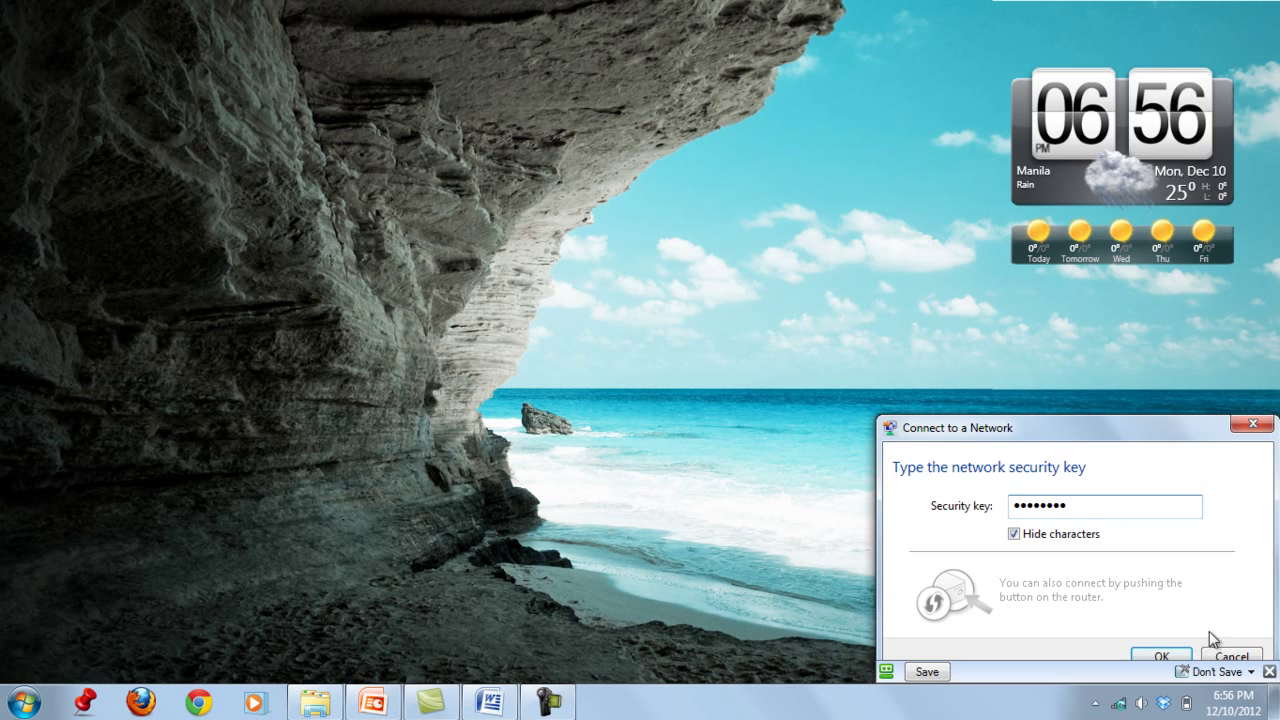
click(1159, 656)
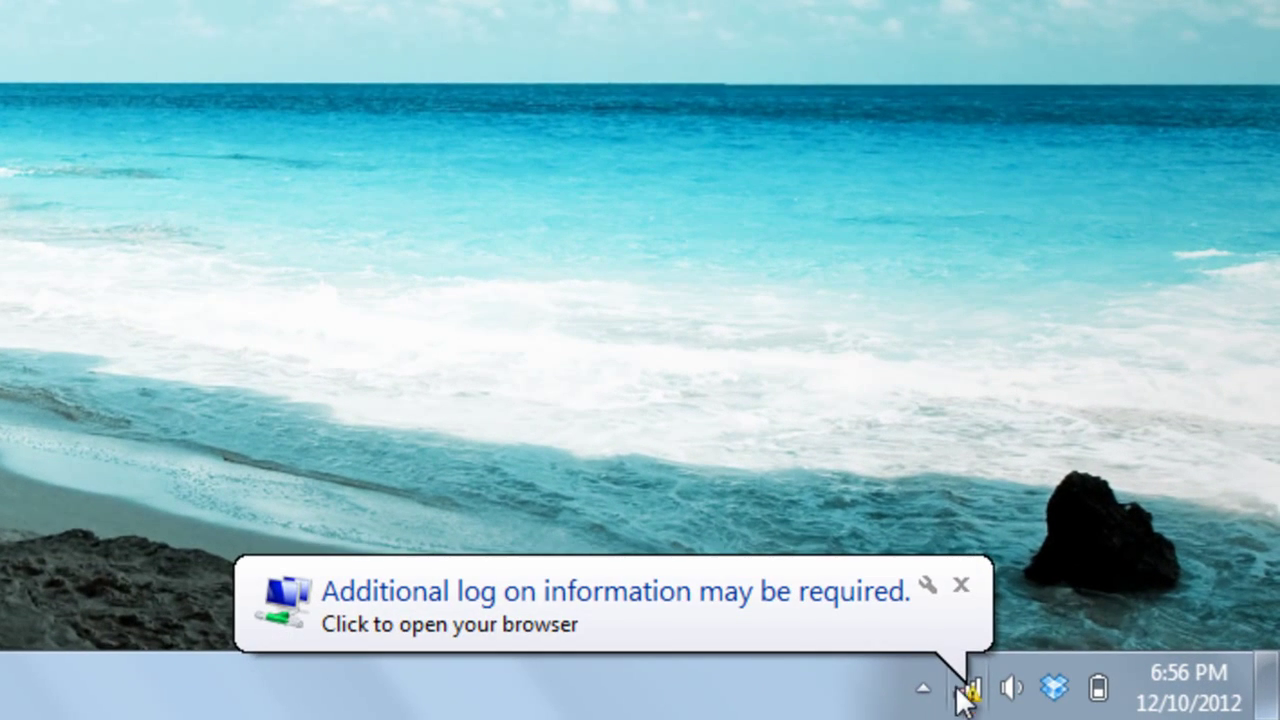
mouse_move(966, 697)
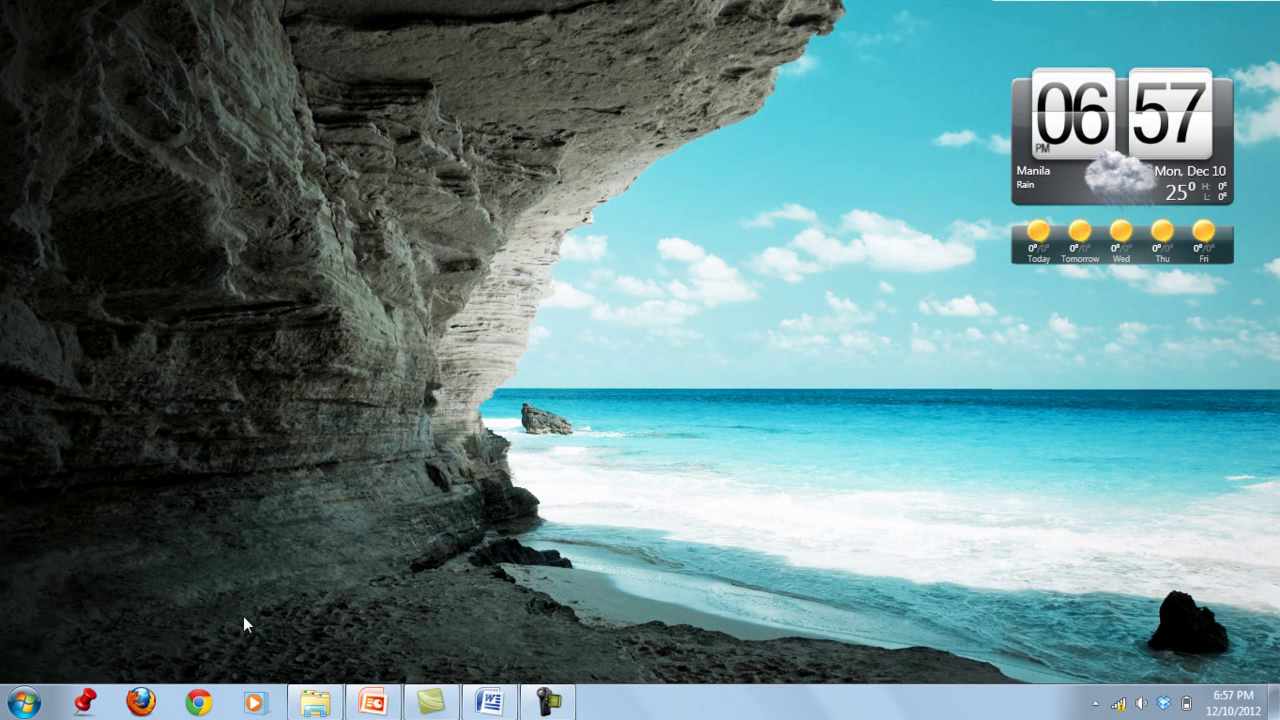
- Launch Google Chrome from the taskbar to a New Tab page
click(210, 700)
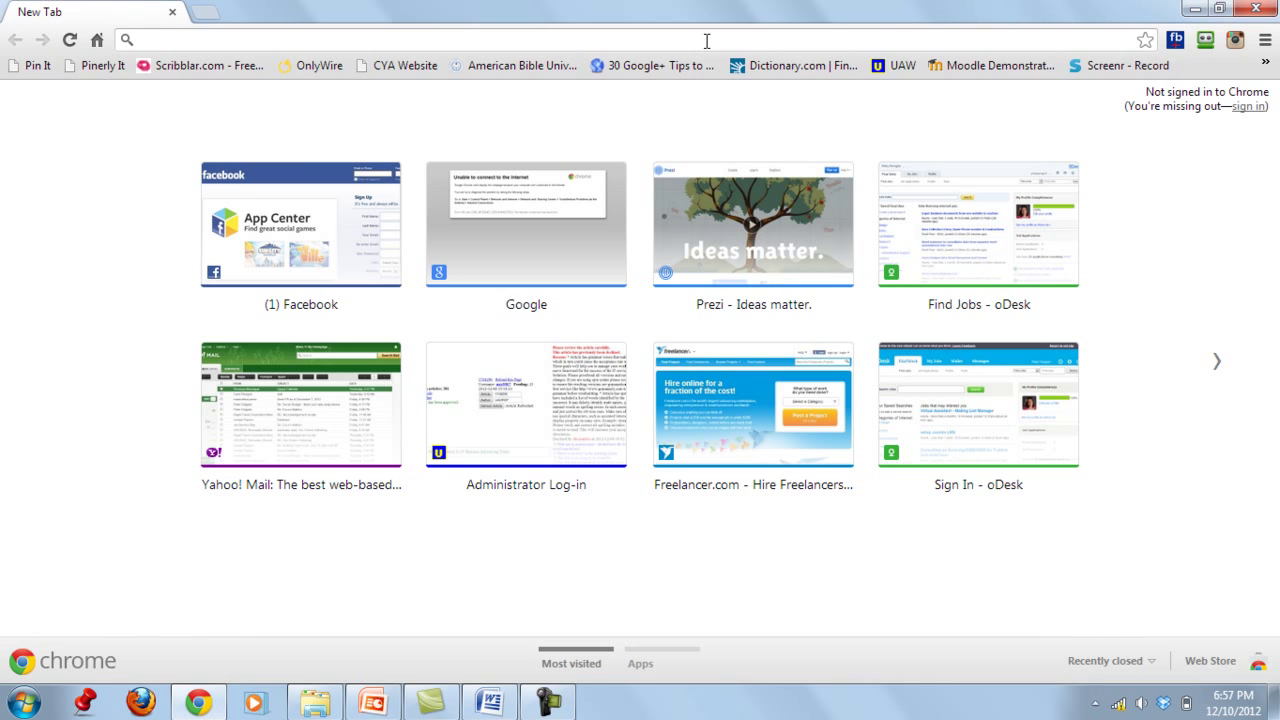
- Go to 192.168.1.1 in Chrome to reach the router login page
text(192.168.1.1)
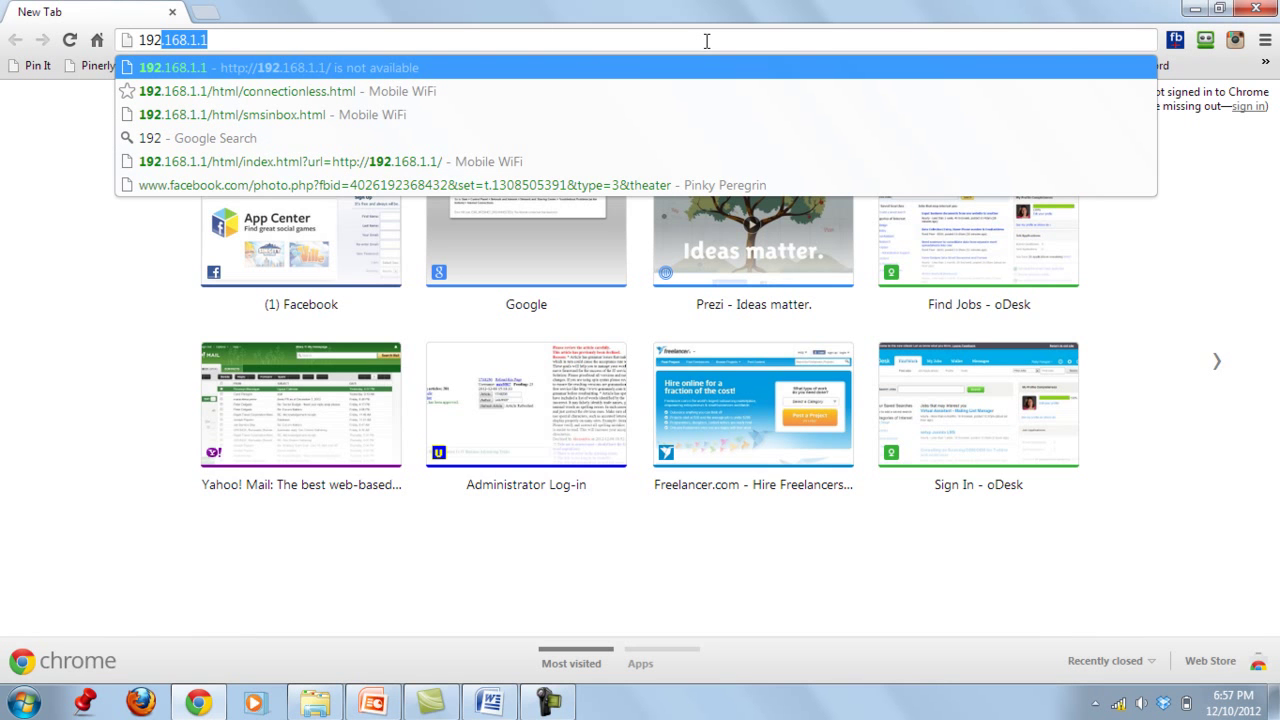
click(218, 40)
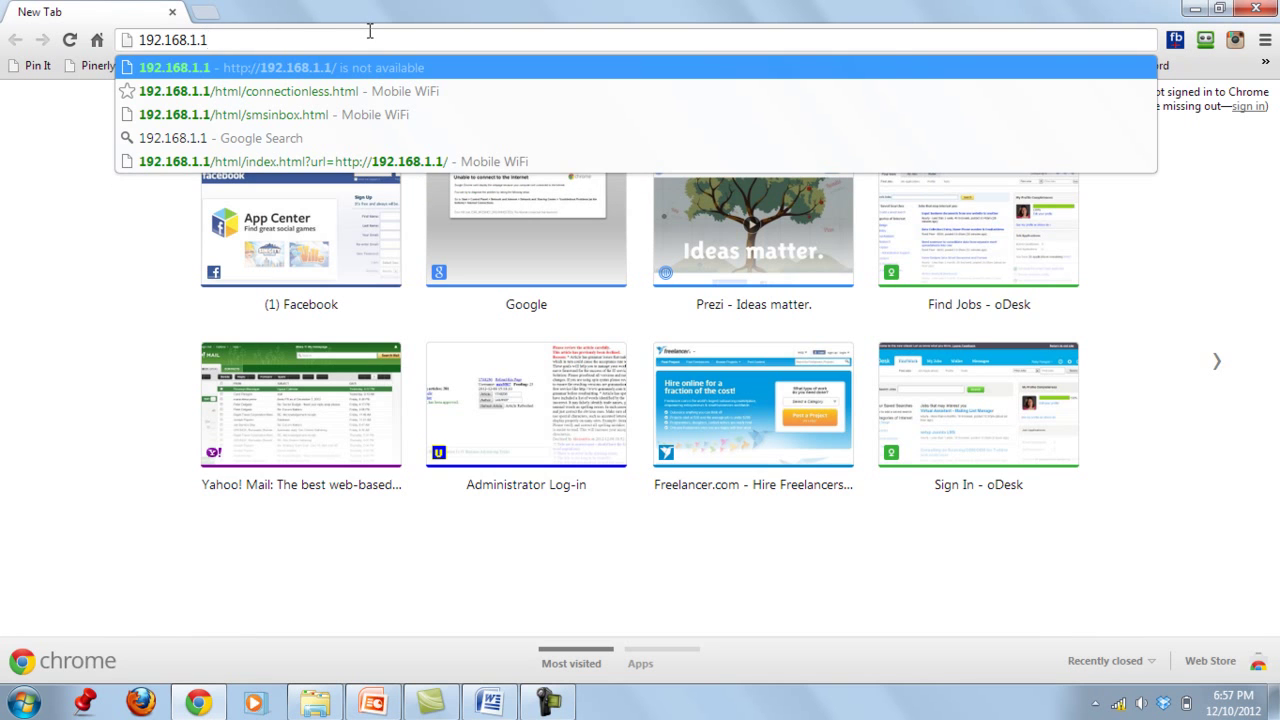
key(Return)
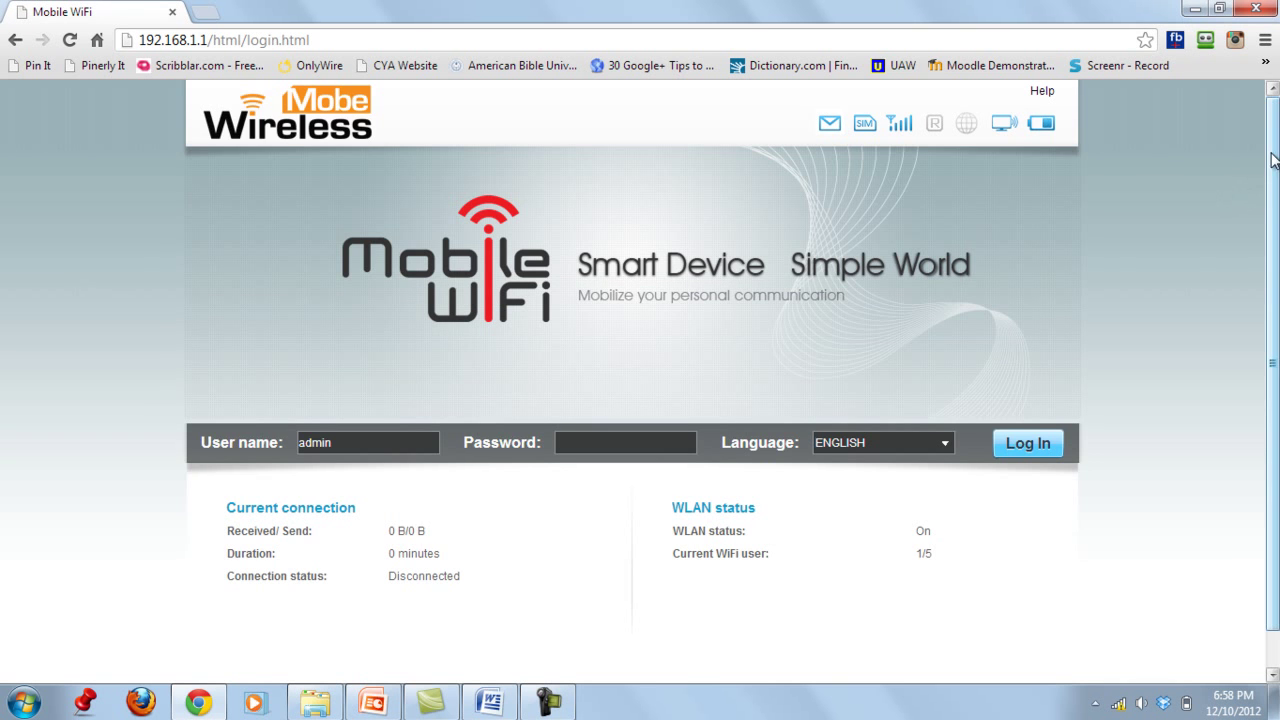
scroll(1275, 150, down, 1)
scroll(1275, 150, up, 1)
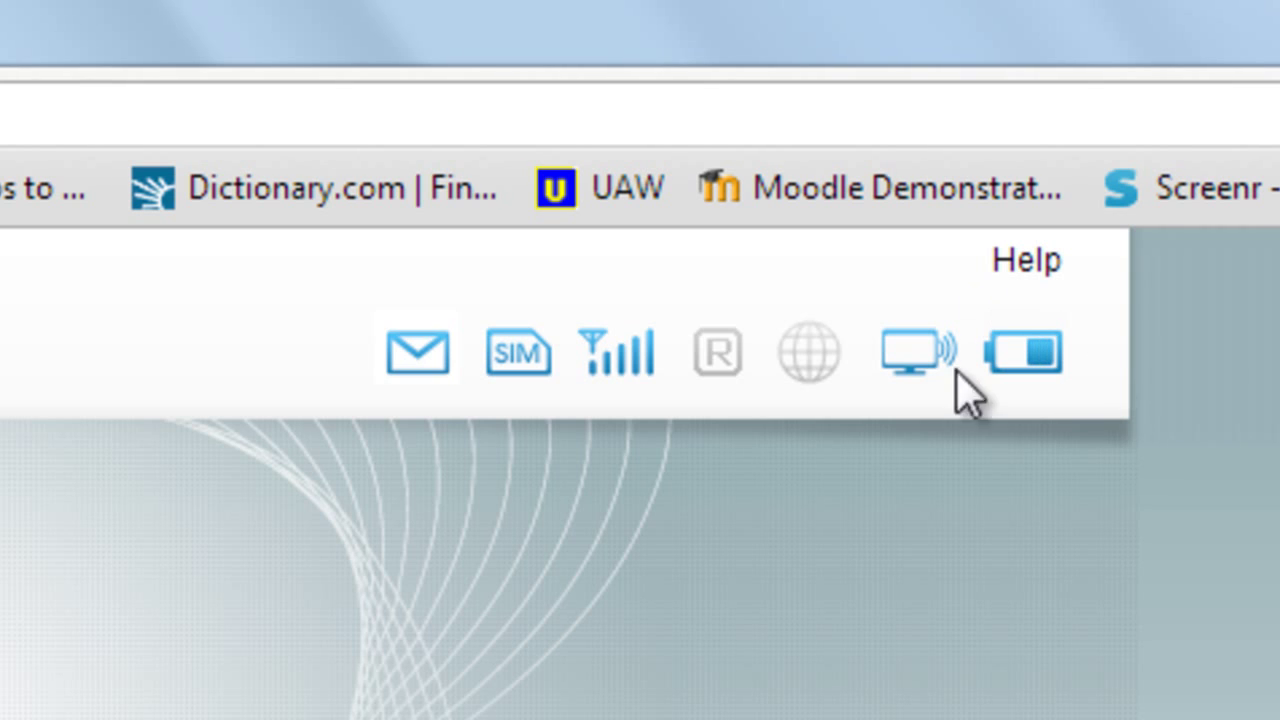
mouse_move(1026, 390)
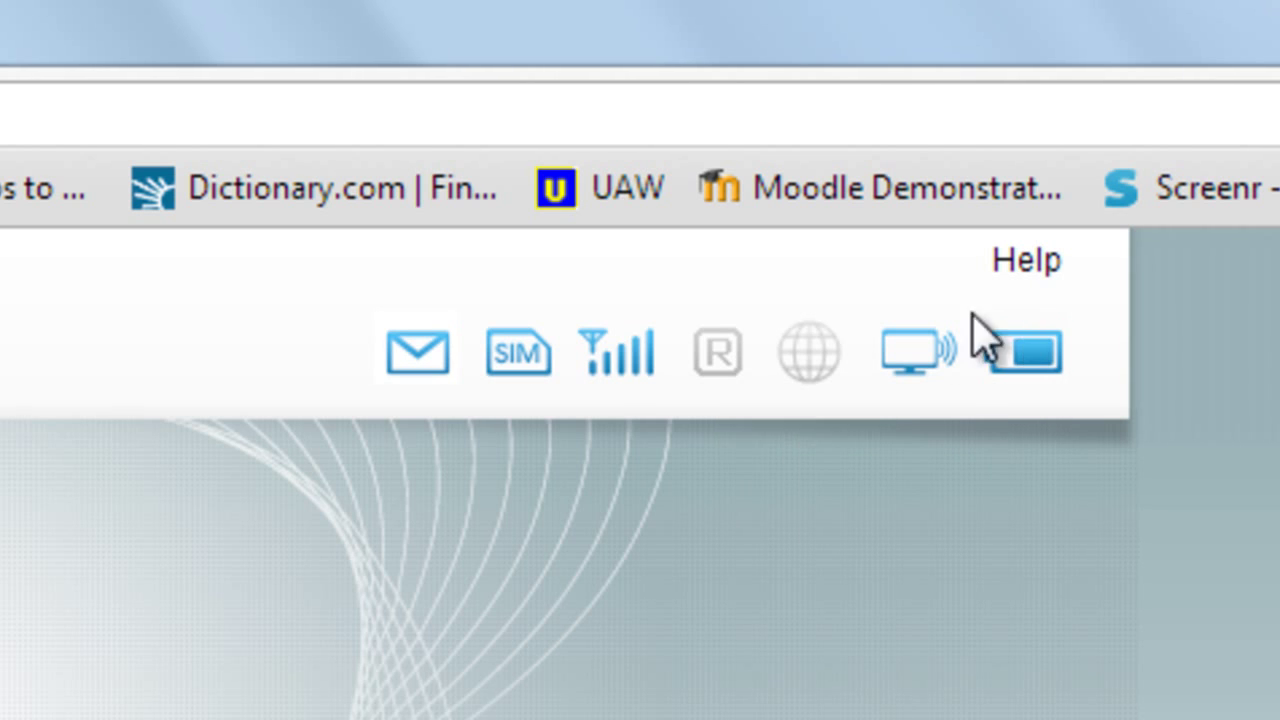
mouse_move(912, 375)
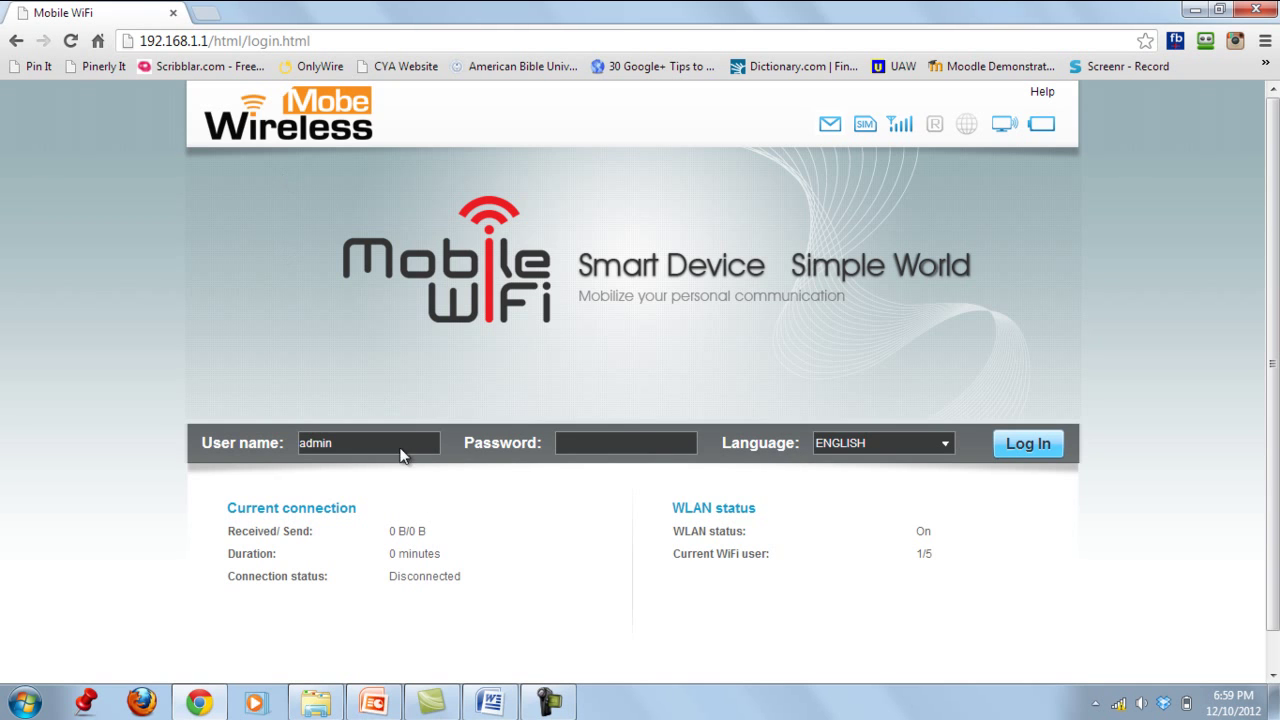
click(585, 445)
click(590, 445)
text(admin)
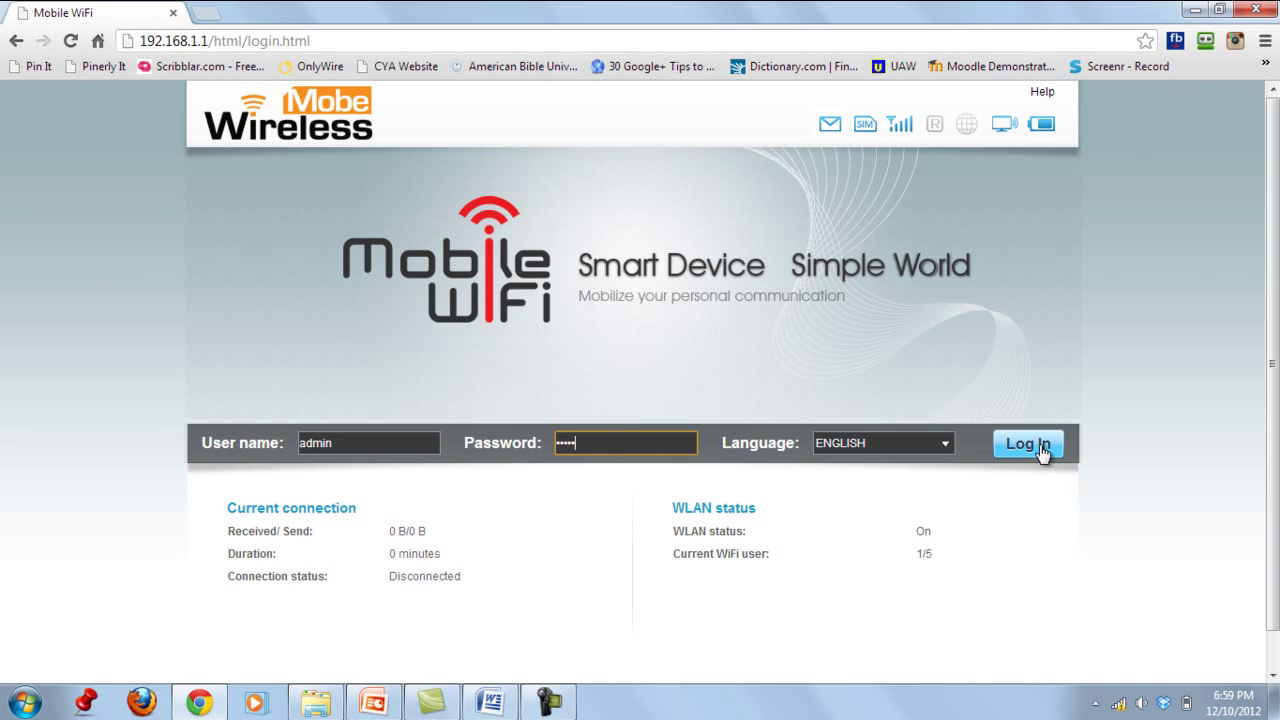
click(1028, 444)
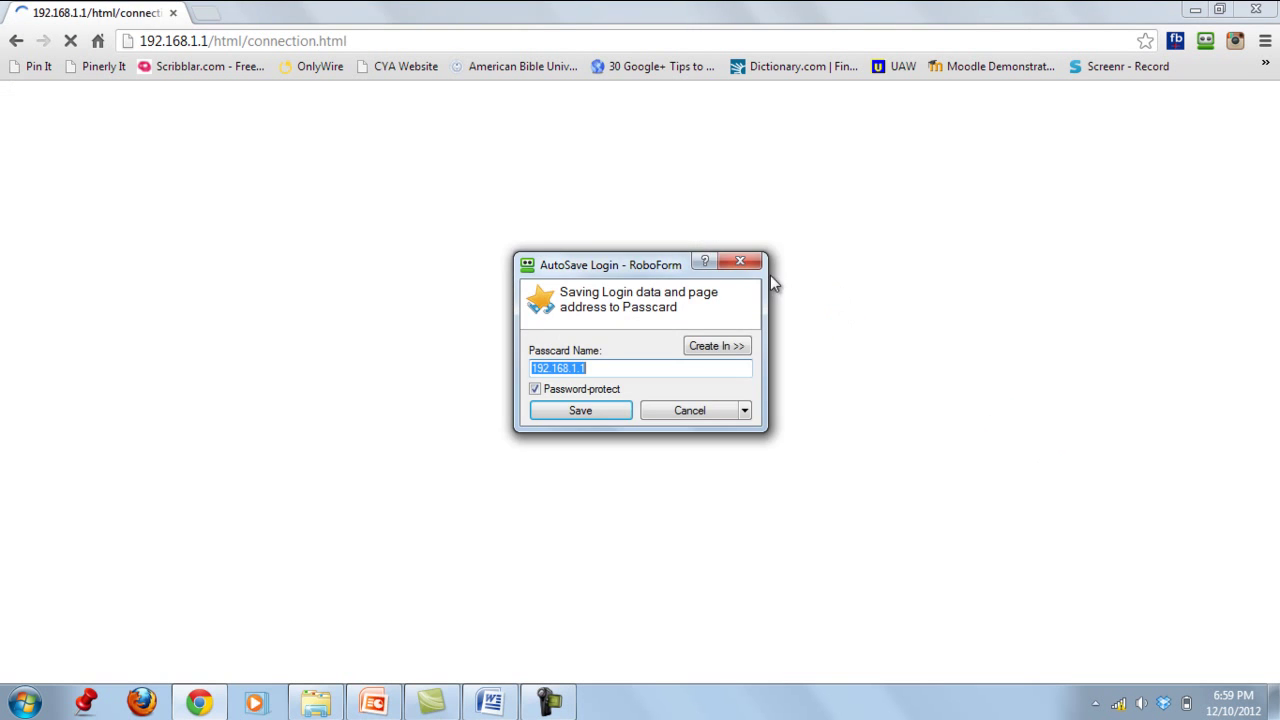
click(740, 265)
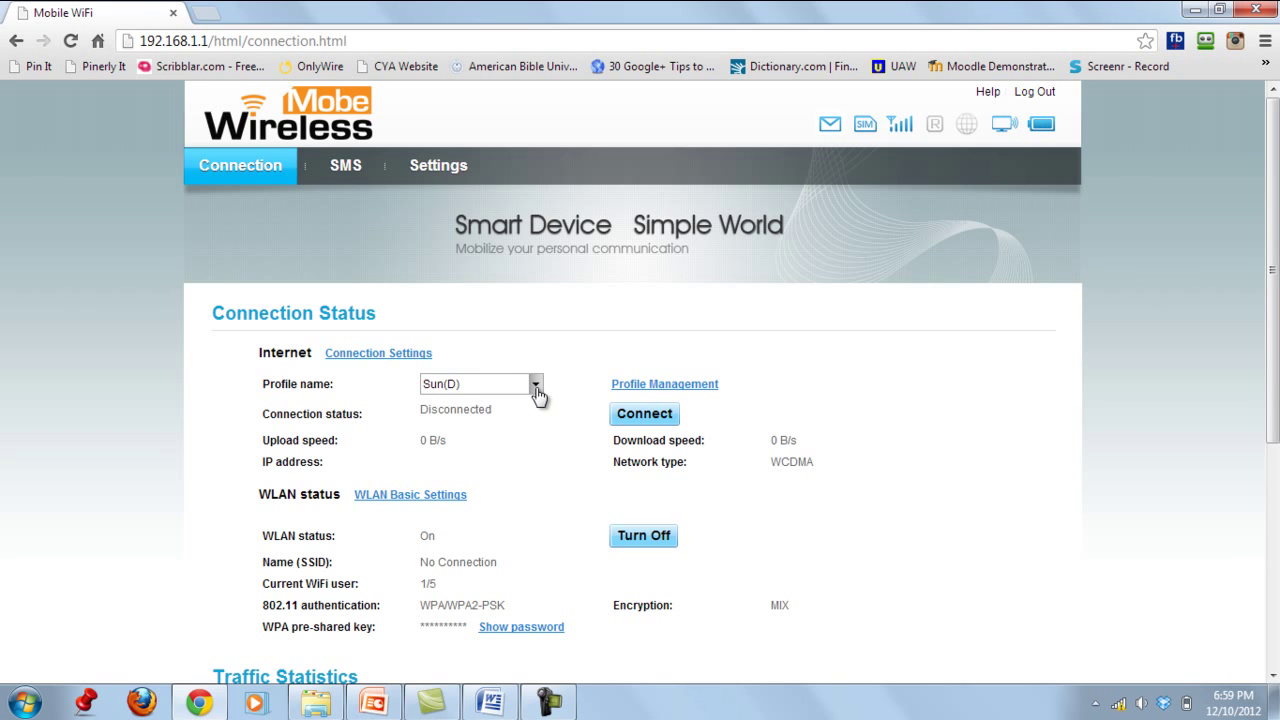
mouse_move(969, 120)
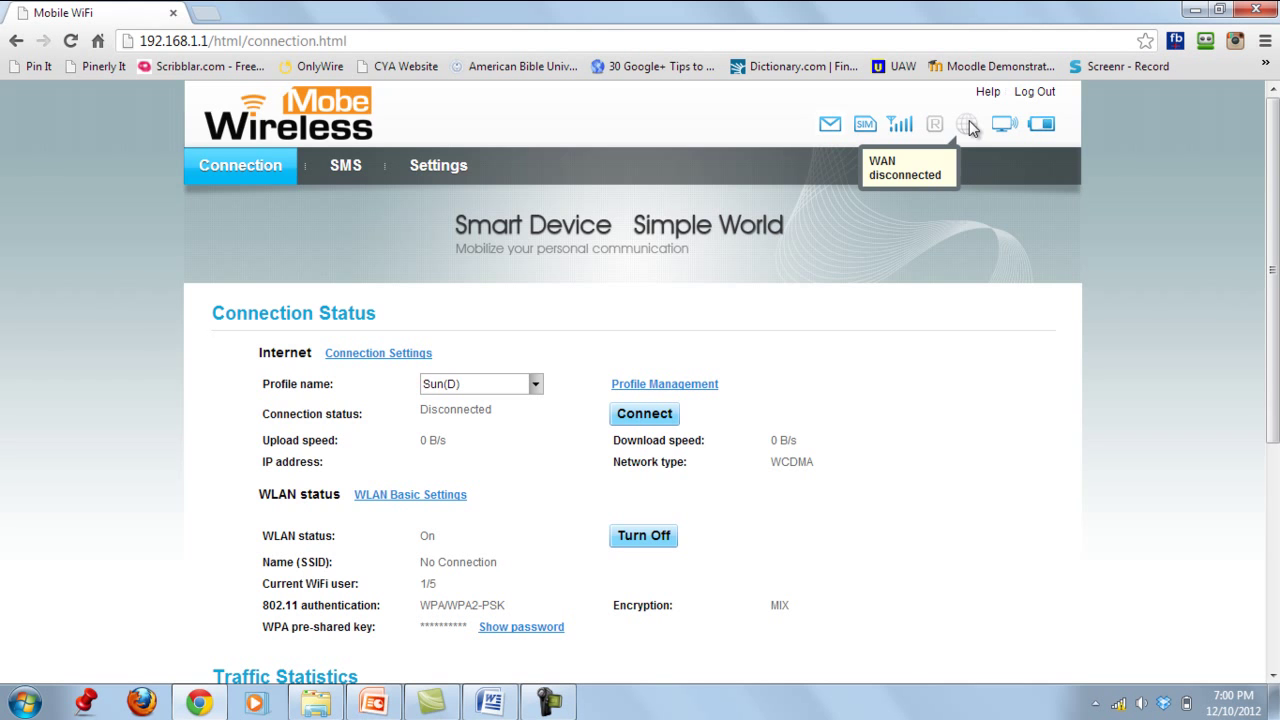
scroll(1072, 441, down, 2)
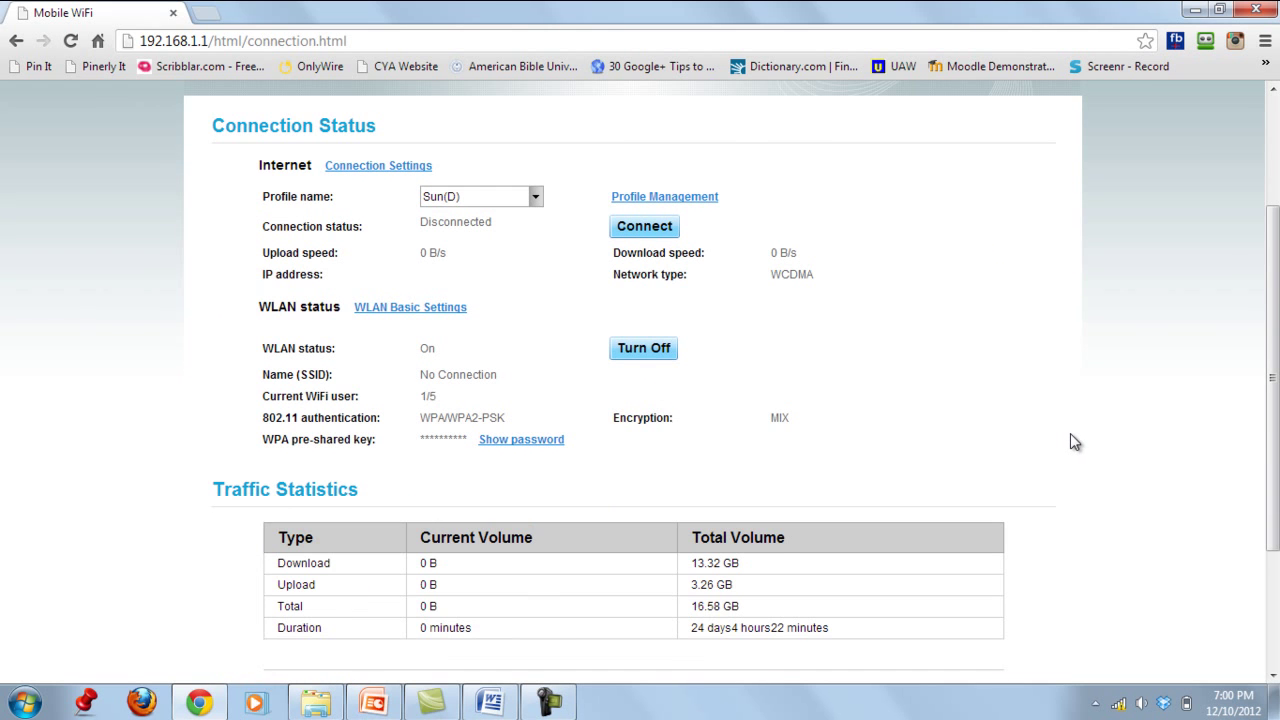
scroll(1073, 441, down, 1)
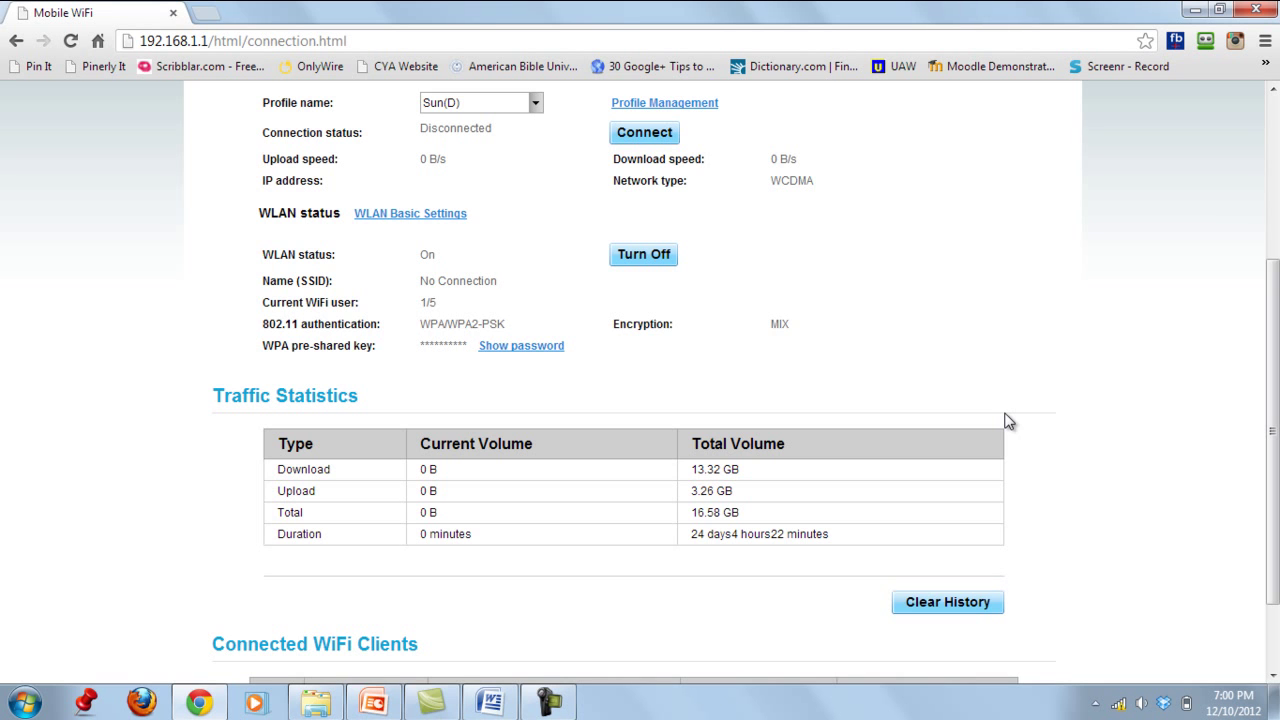
scroll(1008, 421, up, 3)
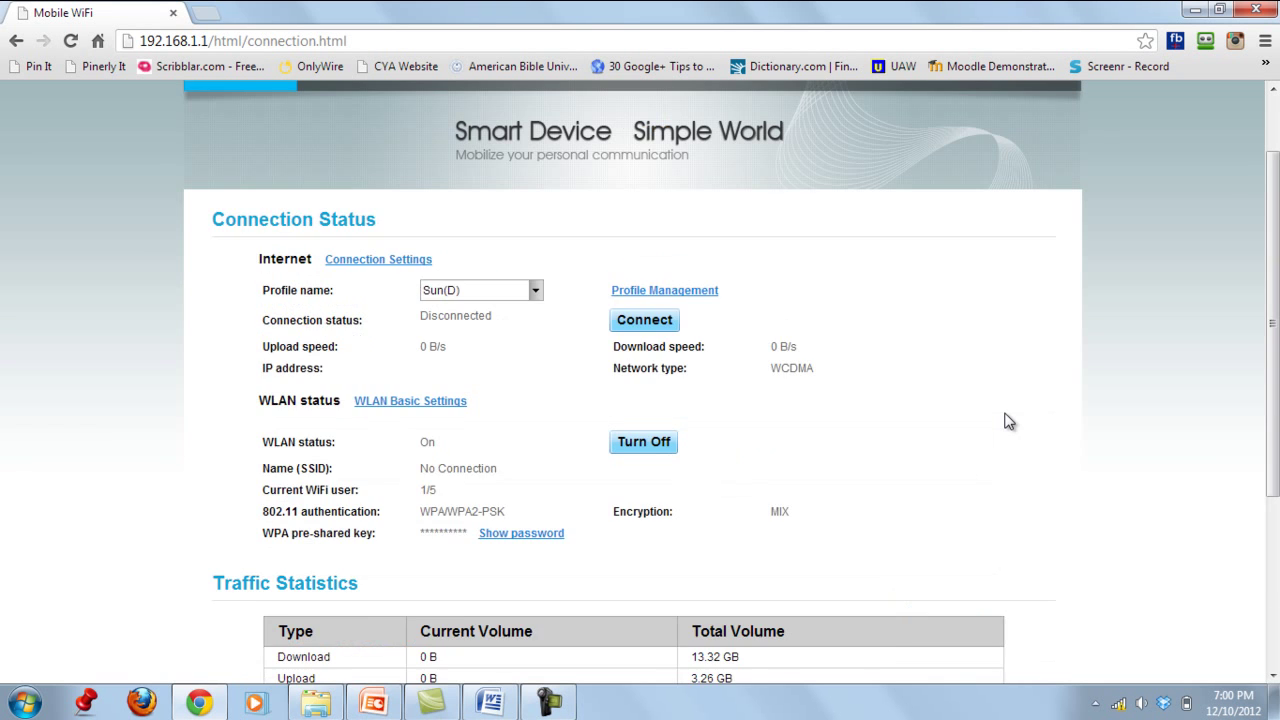
scroll(1008, 421, down, 2)
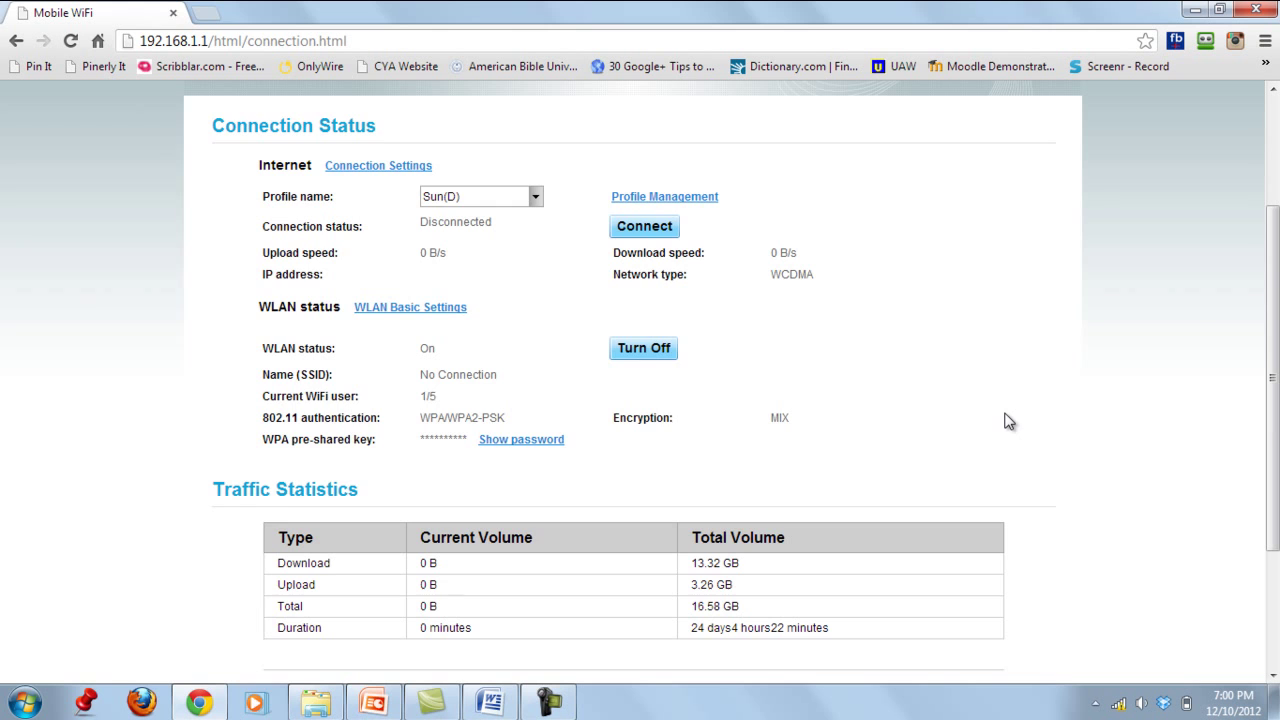
scroll(483, 388, up, 1)
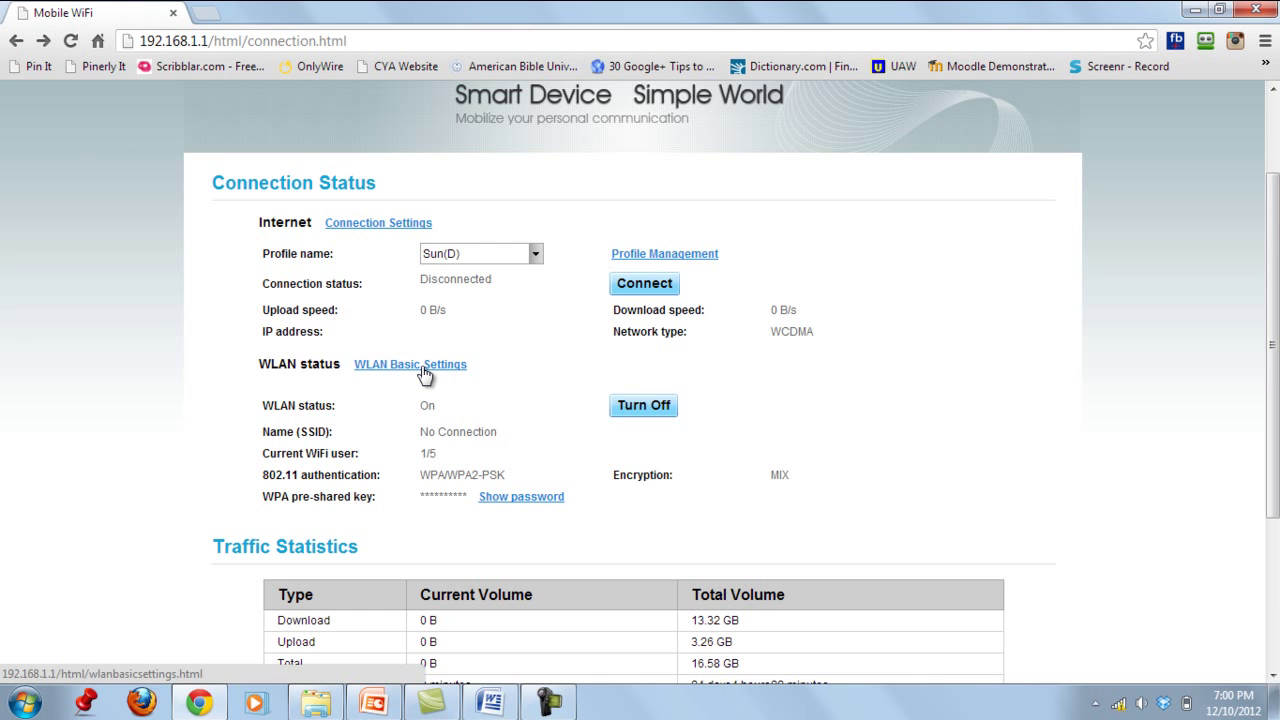
- In WLAN Basic Settings, change the SSID from 'No Connection' to 'This is Mine'
click(425, 374)
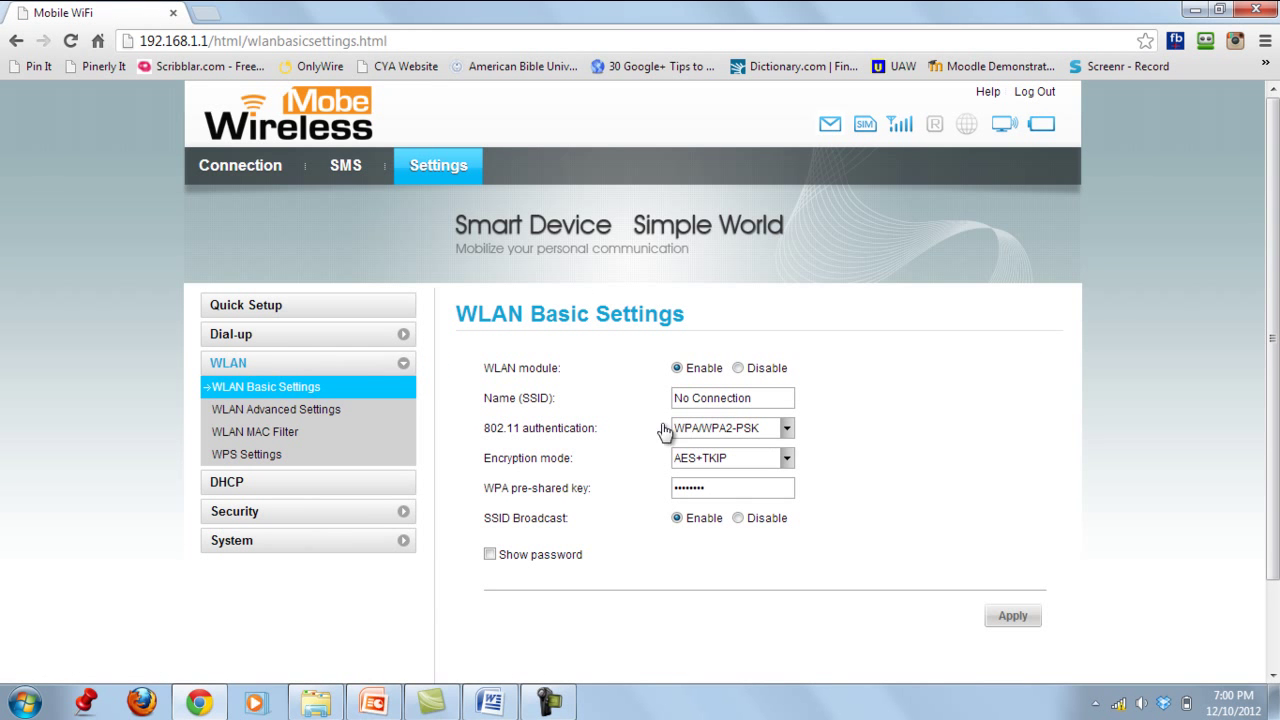
drag(762, 397, 657, 405)
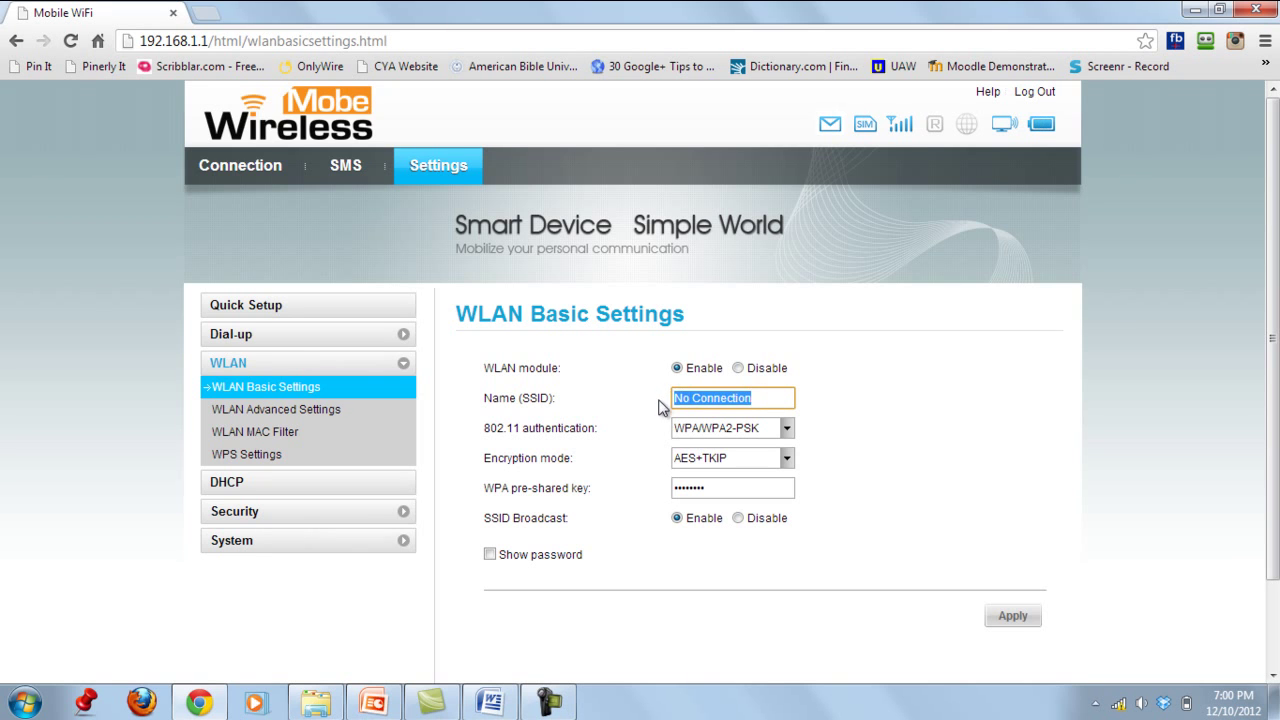
drag(773, 397, 644, 408)
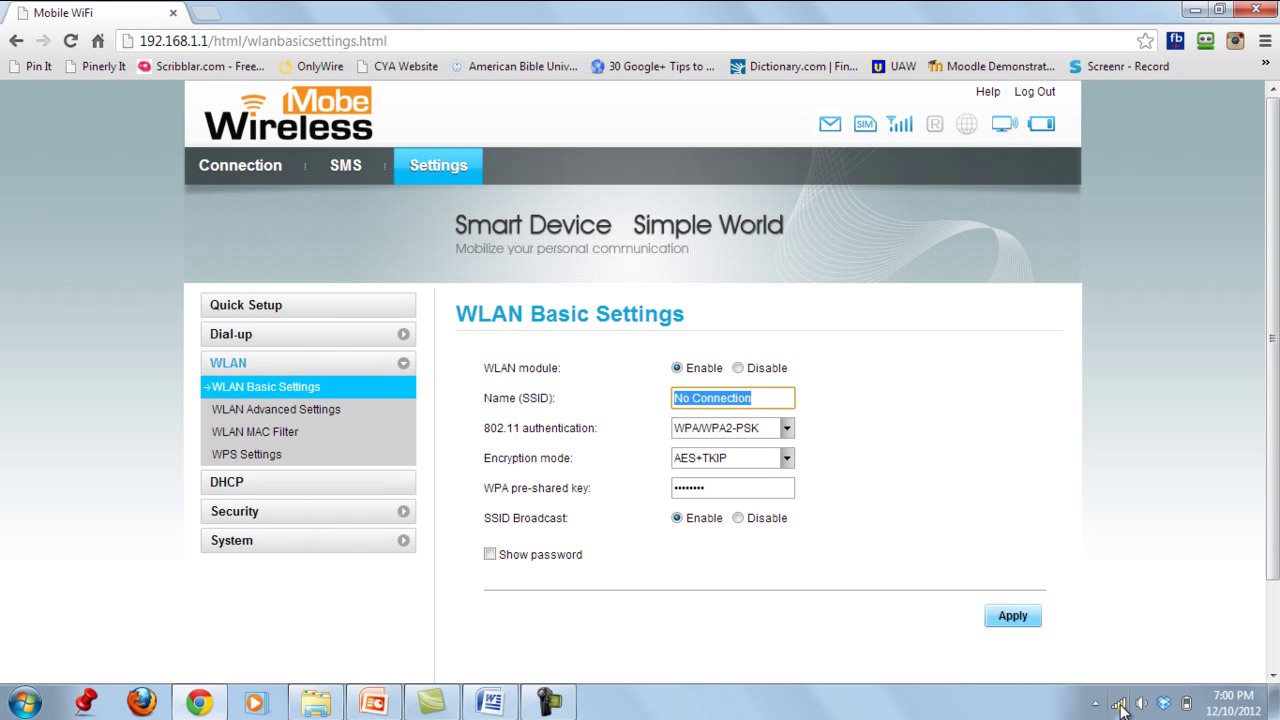
mouse_move(1121, 707)
click(773, 391)
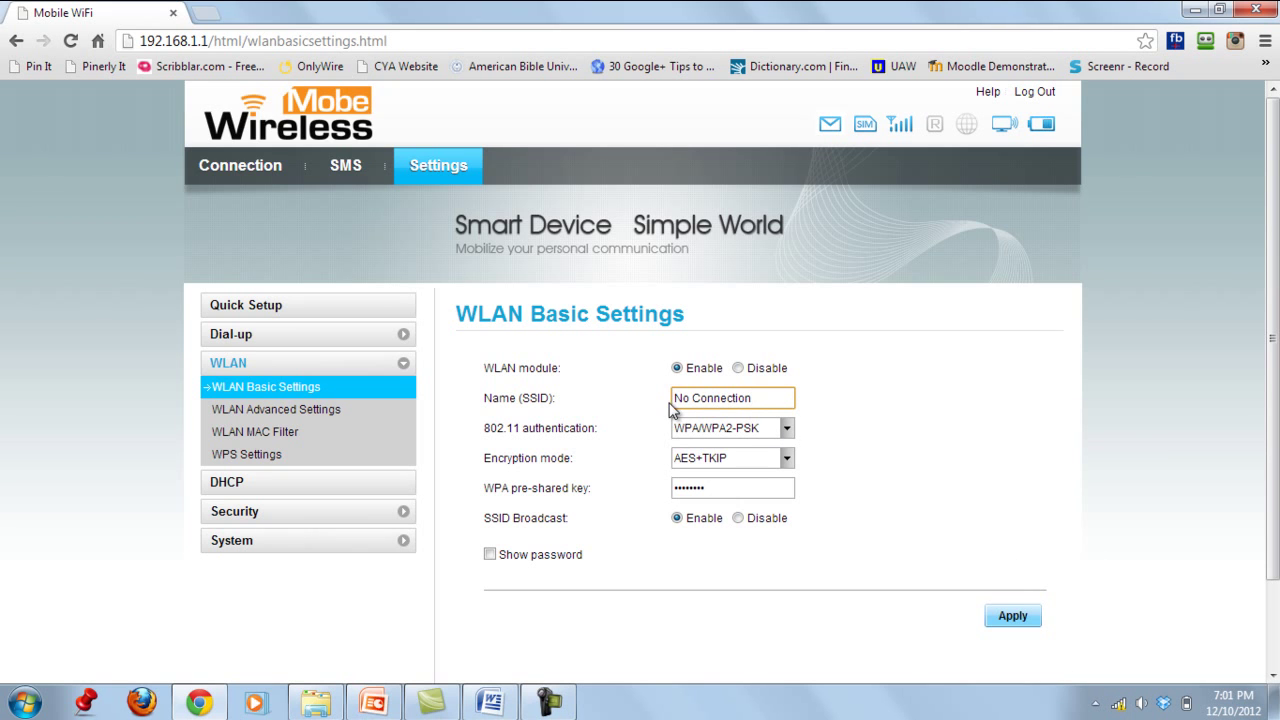
drag(765, 397, 665, 400)
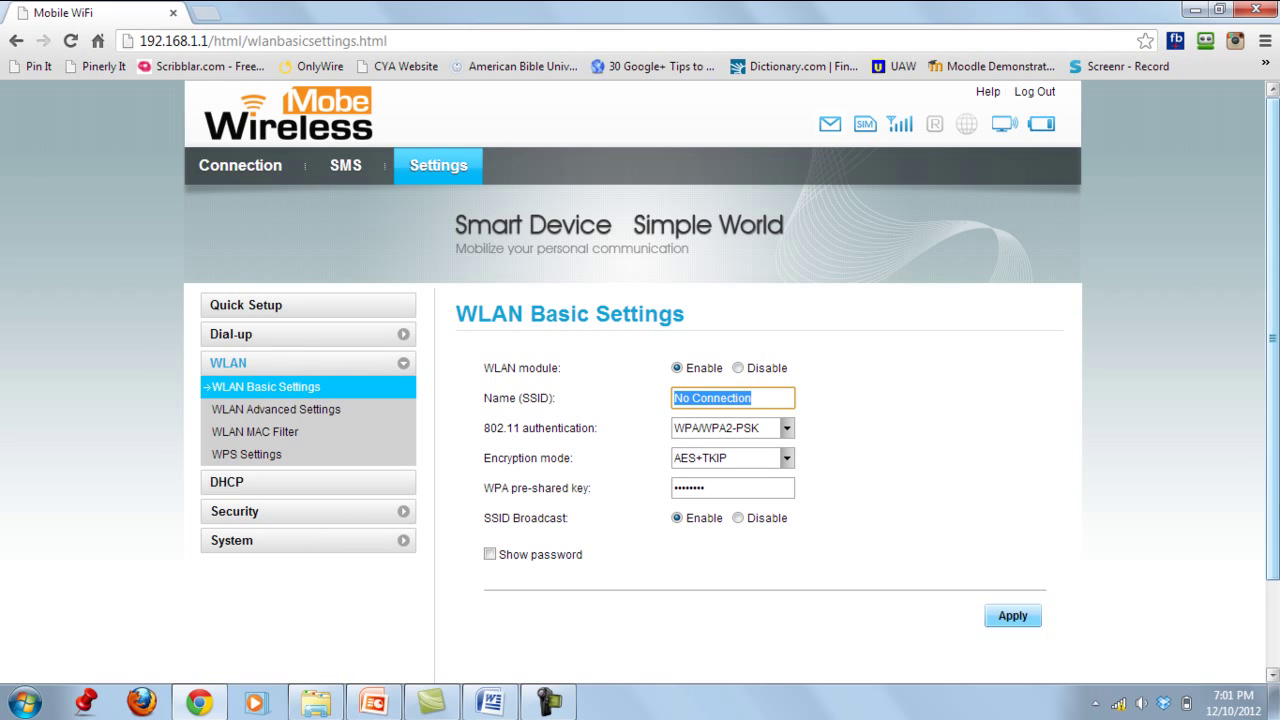
text(This is Mine)
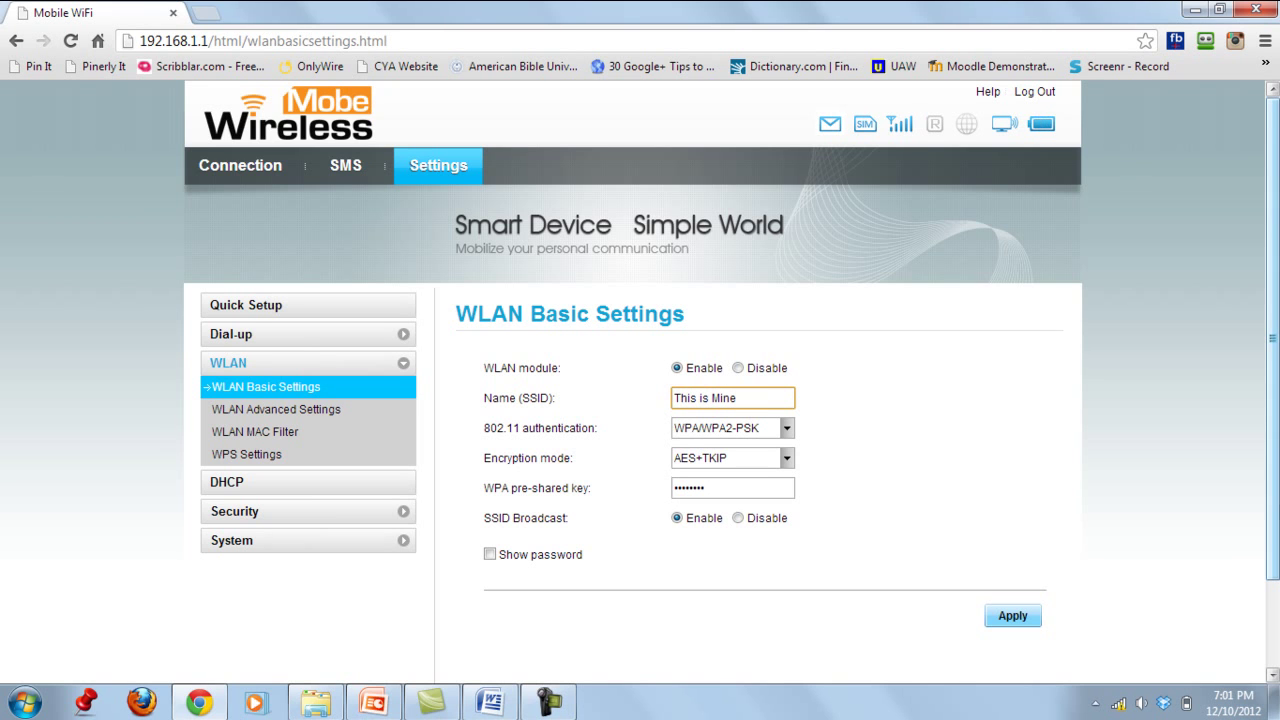
- Re-enter the WPA pre-shared key and apply the new wireless settings
drag(721, 486, 658, 492)
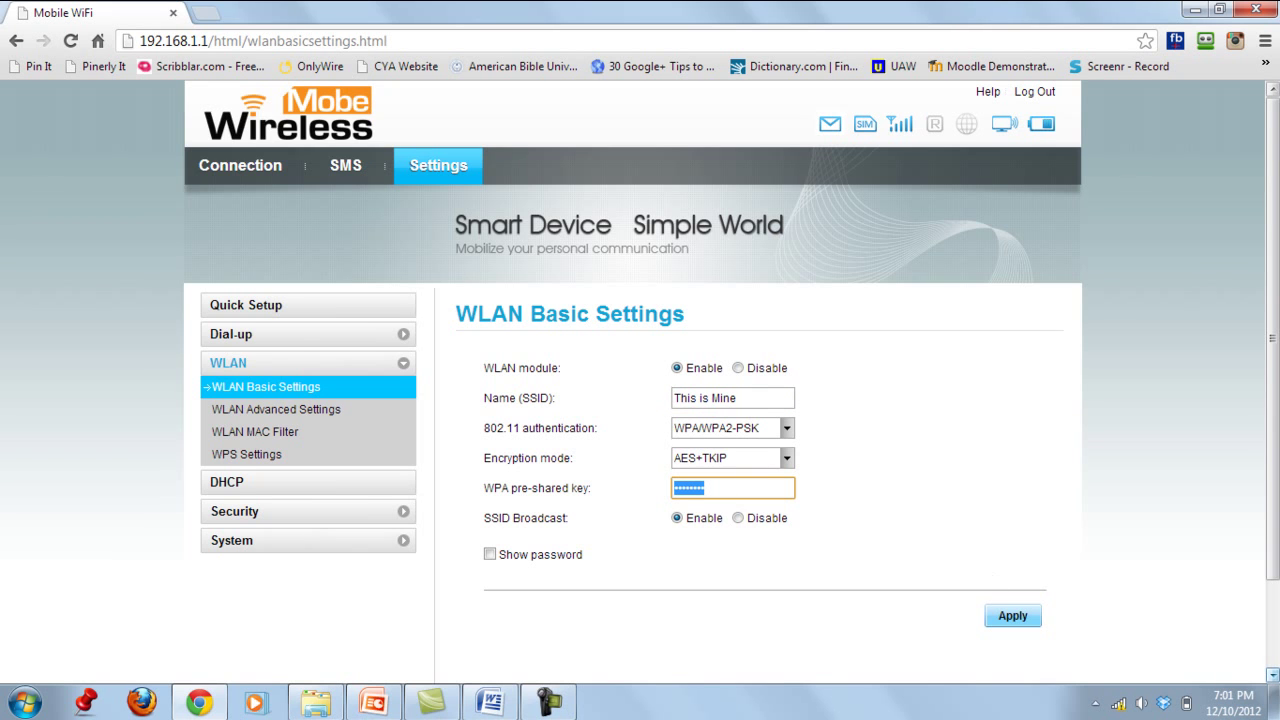
key(BackSpace)
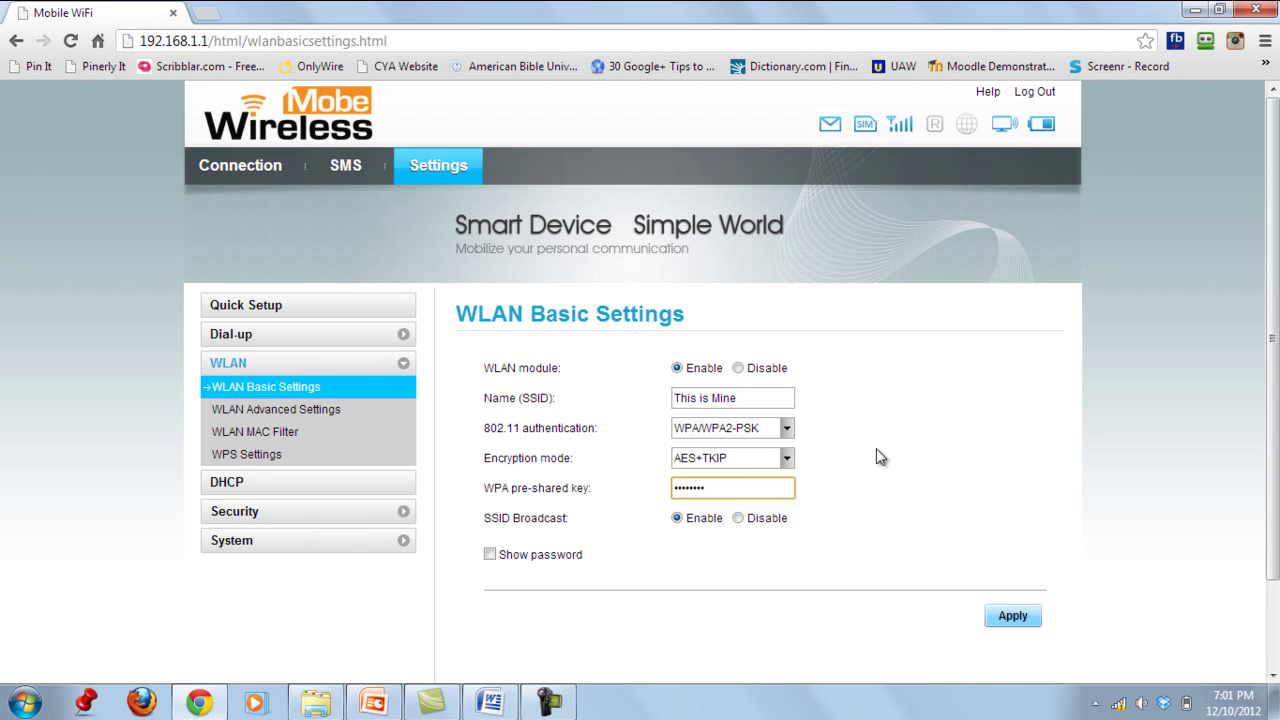
click(965, 435)
click(1020, 617)
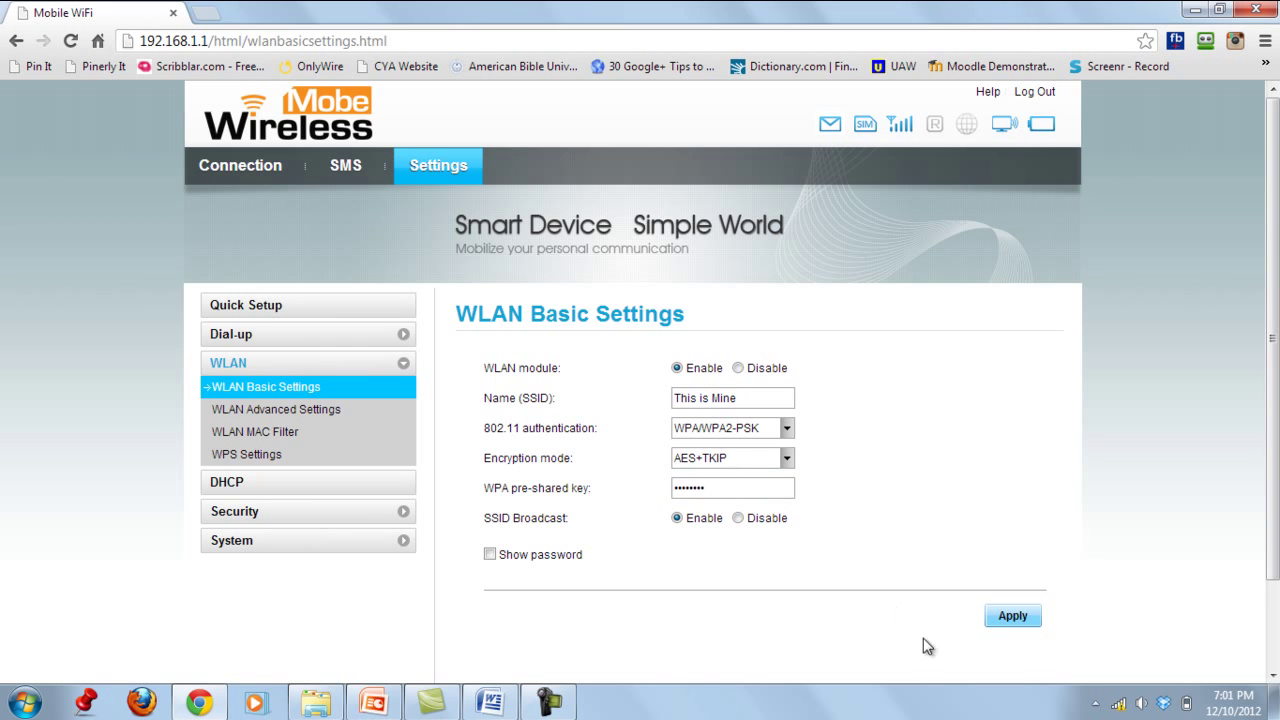
click(1014, 616)
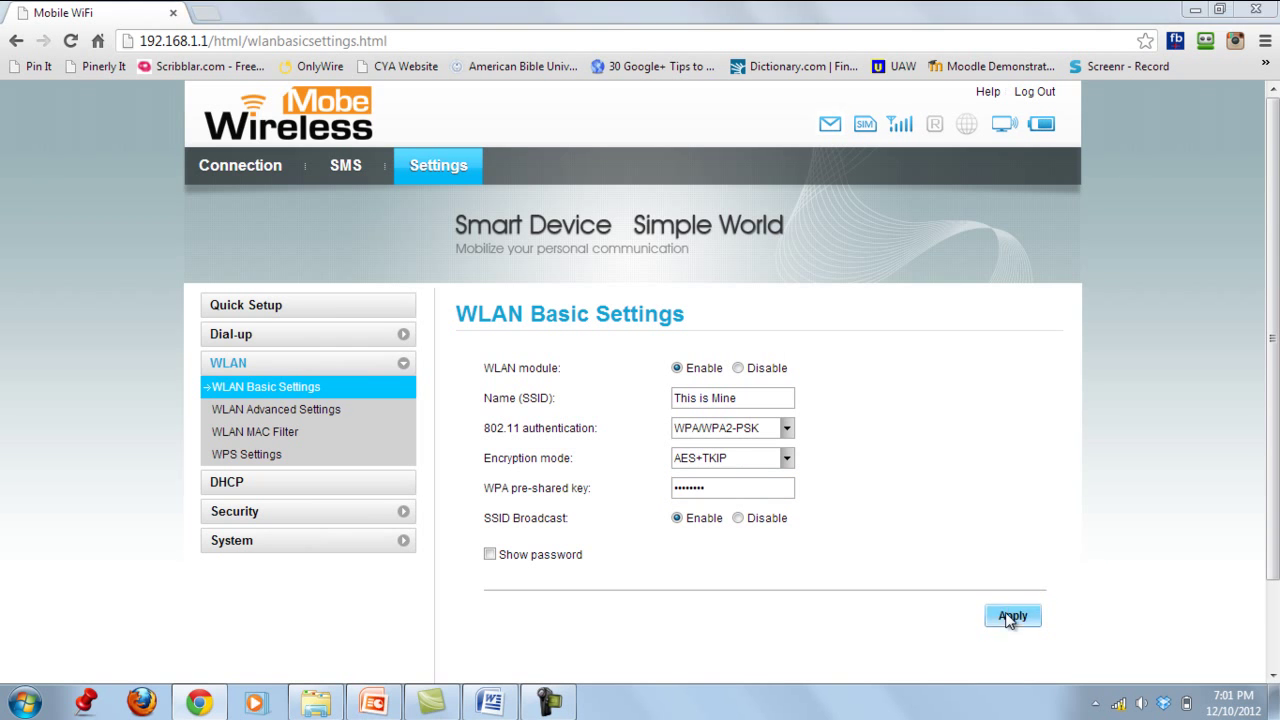
- Dismiss the RoboForm AutoSave prompt and return to the Connection page, which times out
click(740, 261)
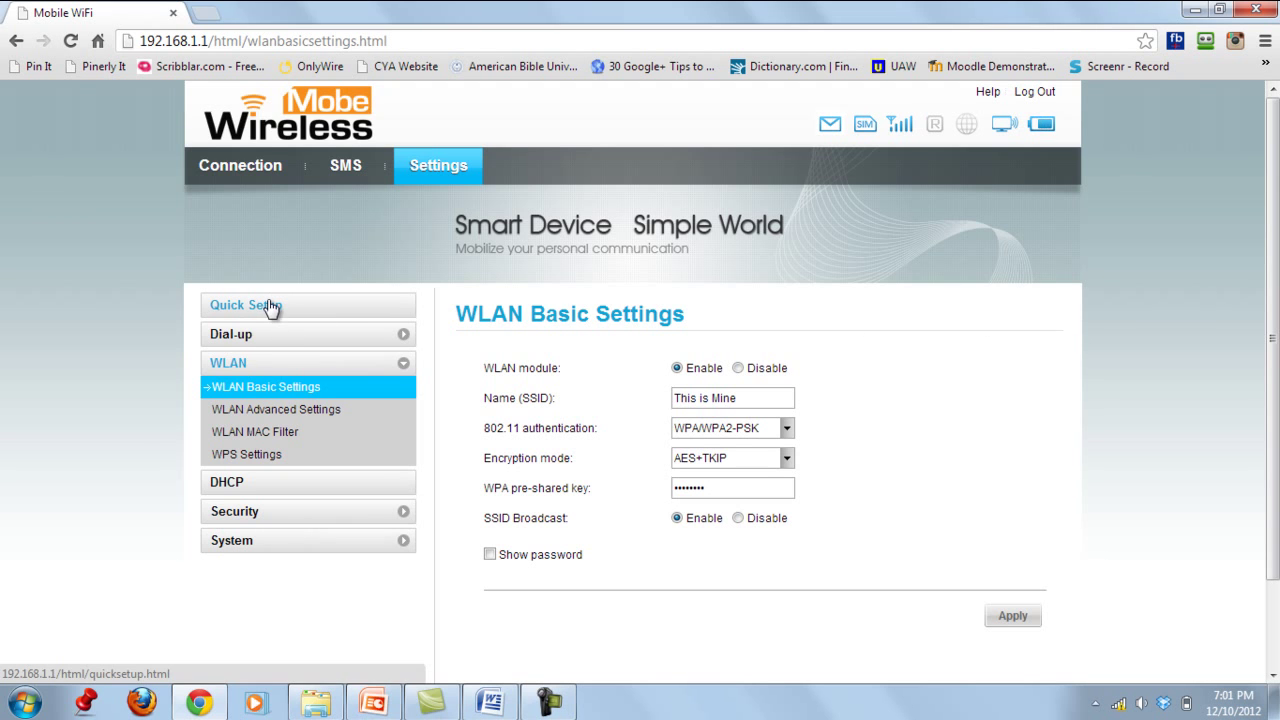
click(260, 170)
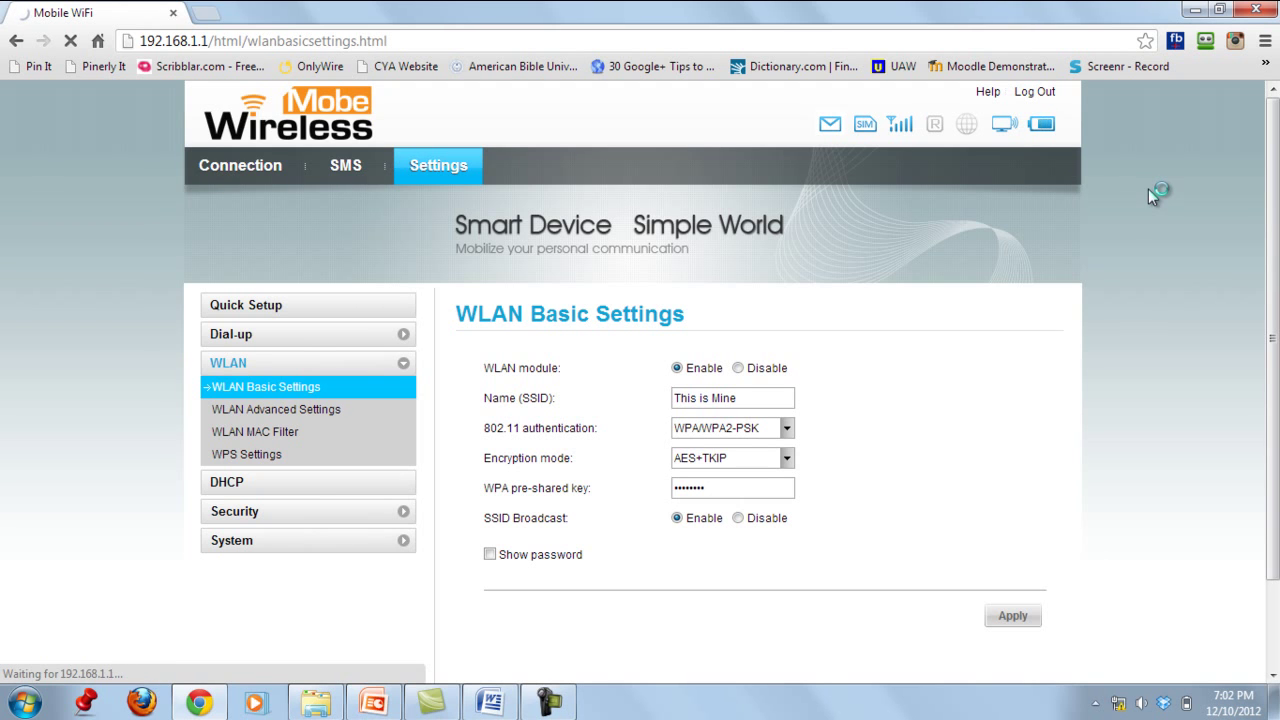
scroll(1148, 193, down, 1)
scroll(1148, 189, up, 1)
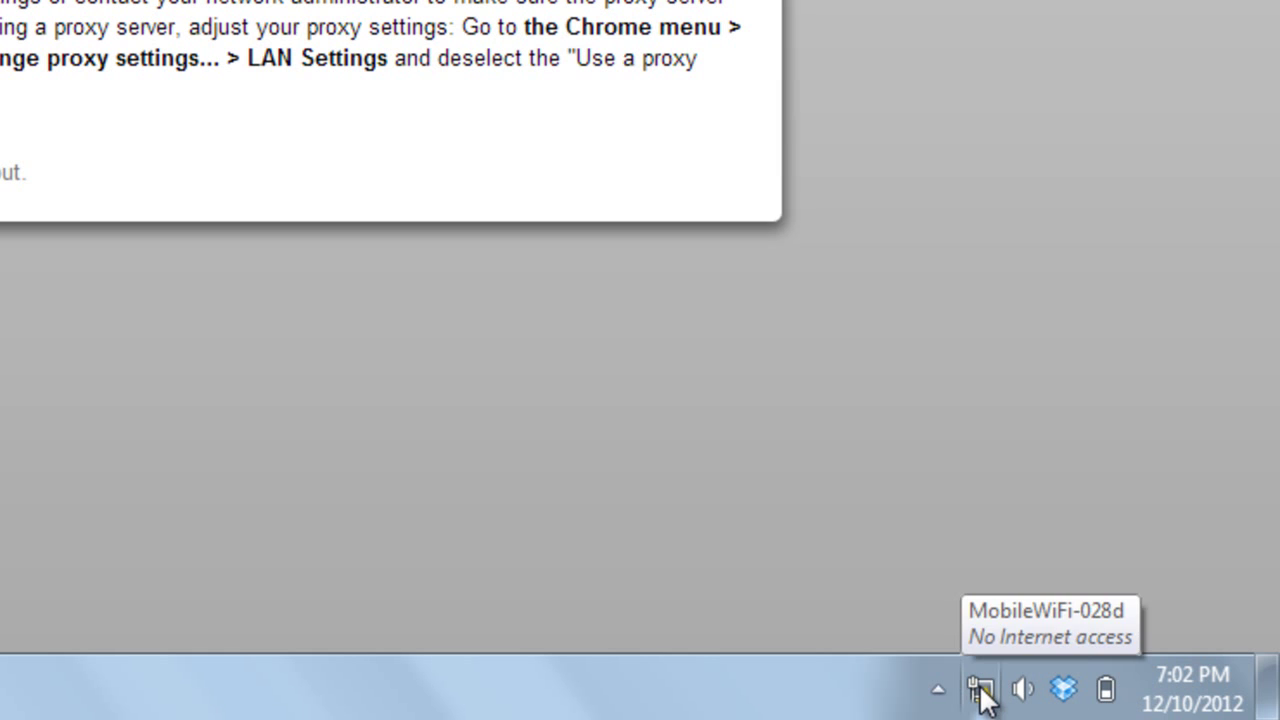
- In the tray network list, find 'This is Mine' and start connecting to it
click(981, 688)
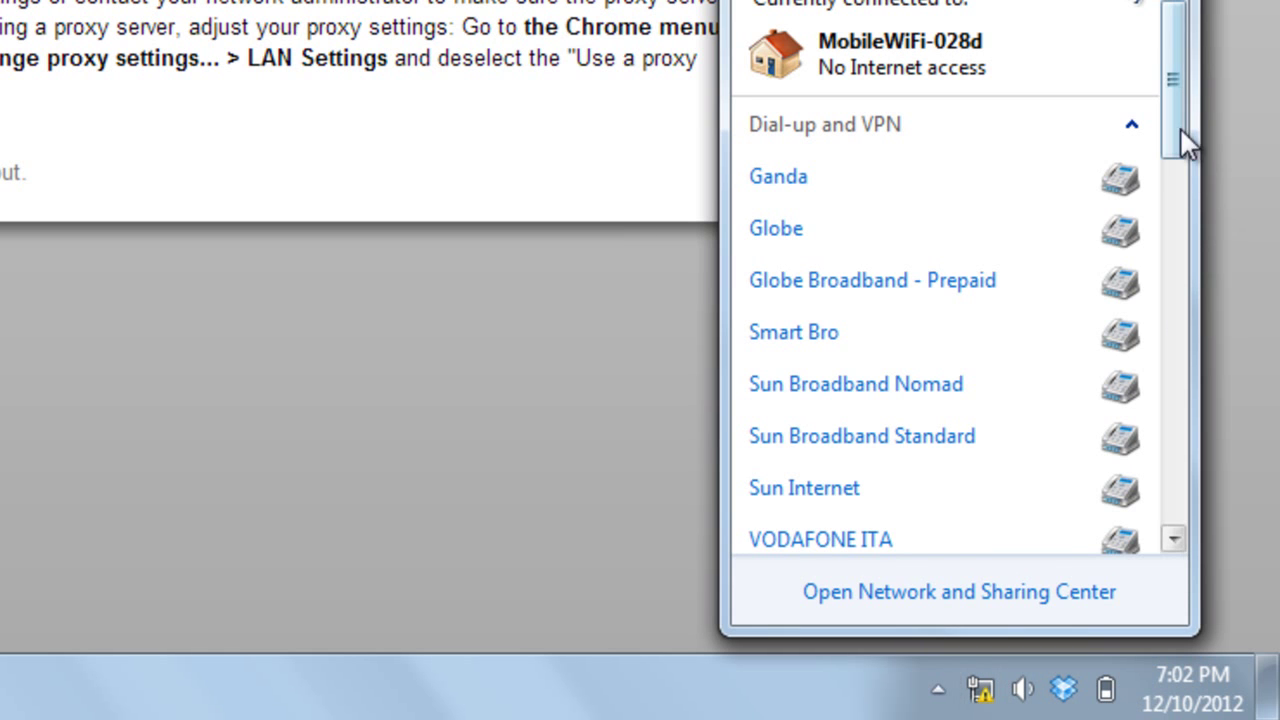
drag(1173, 128, 1196, 290)
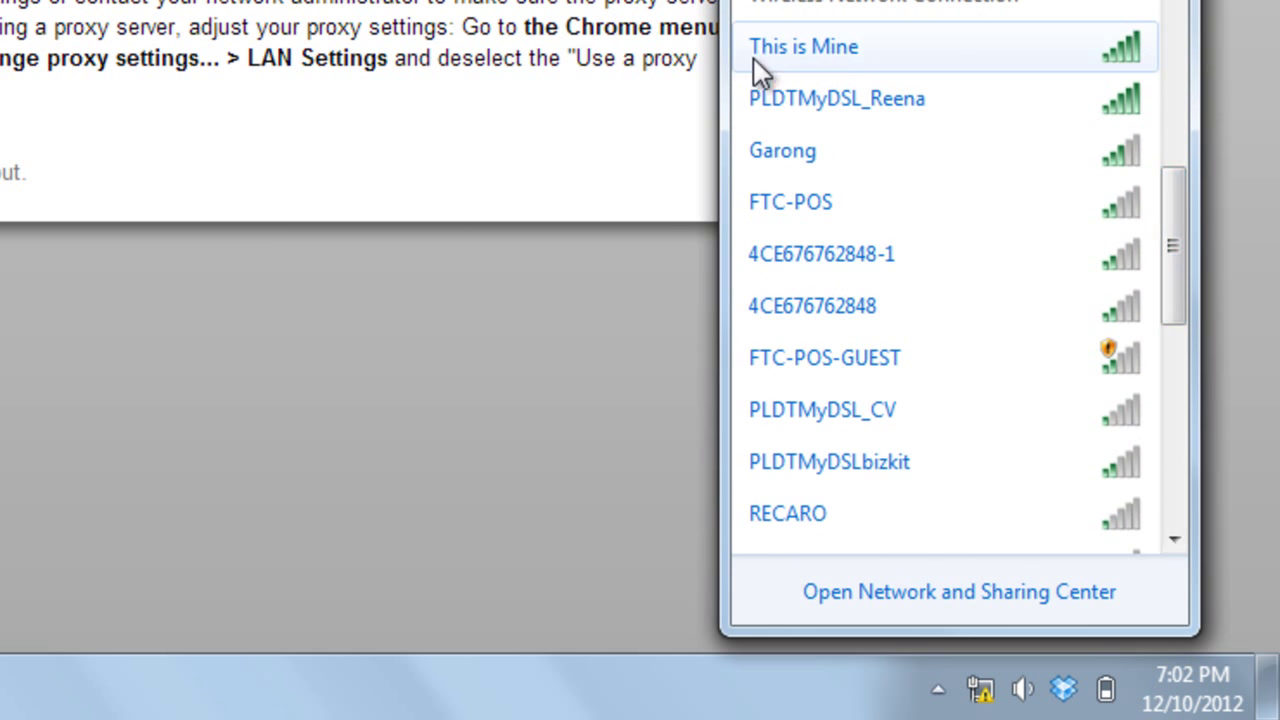
mouse_move(810, 52)
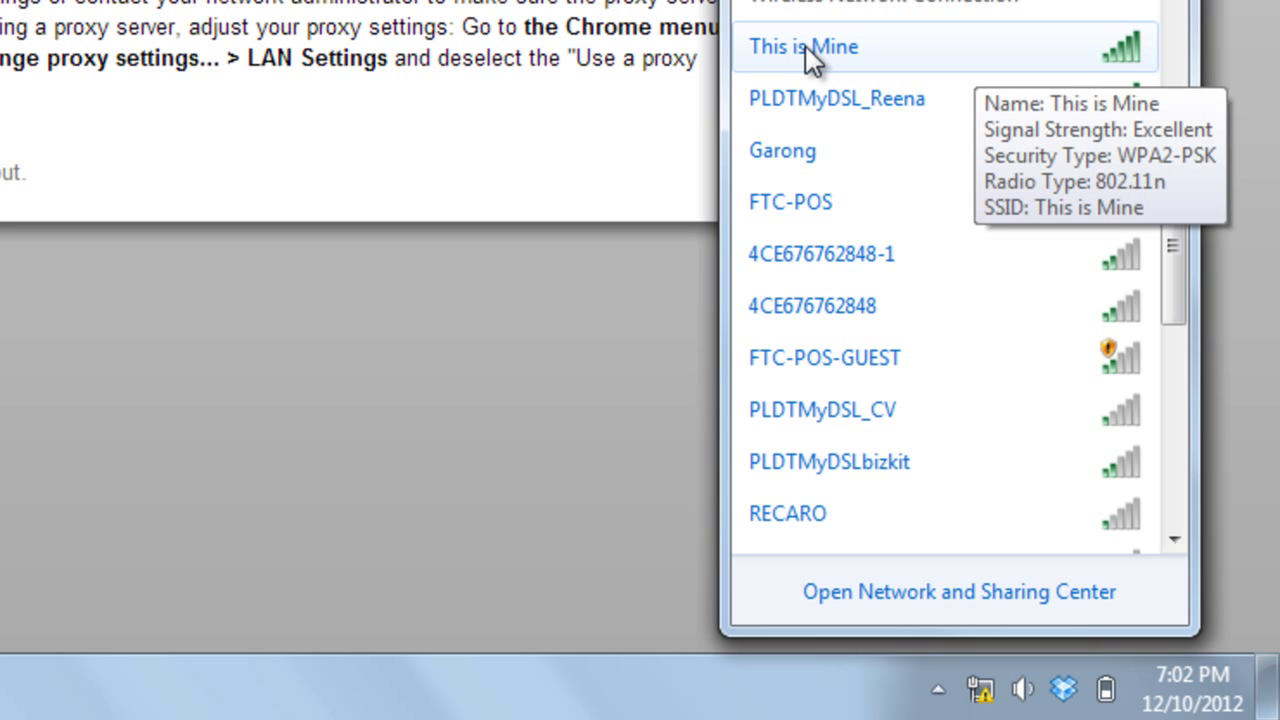
mouse_move(991, 55)
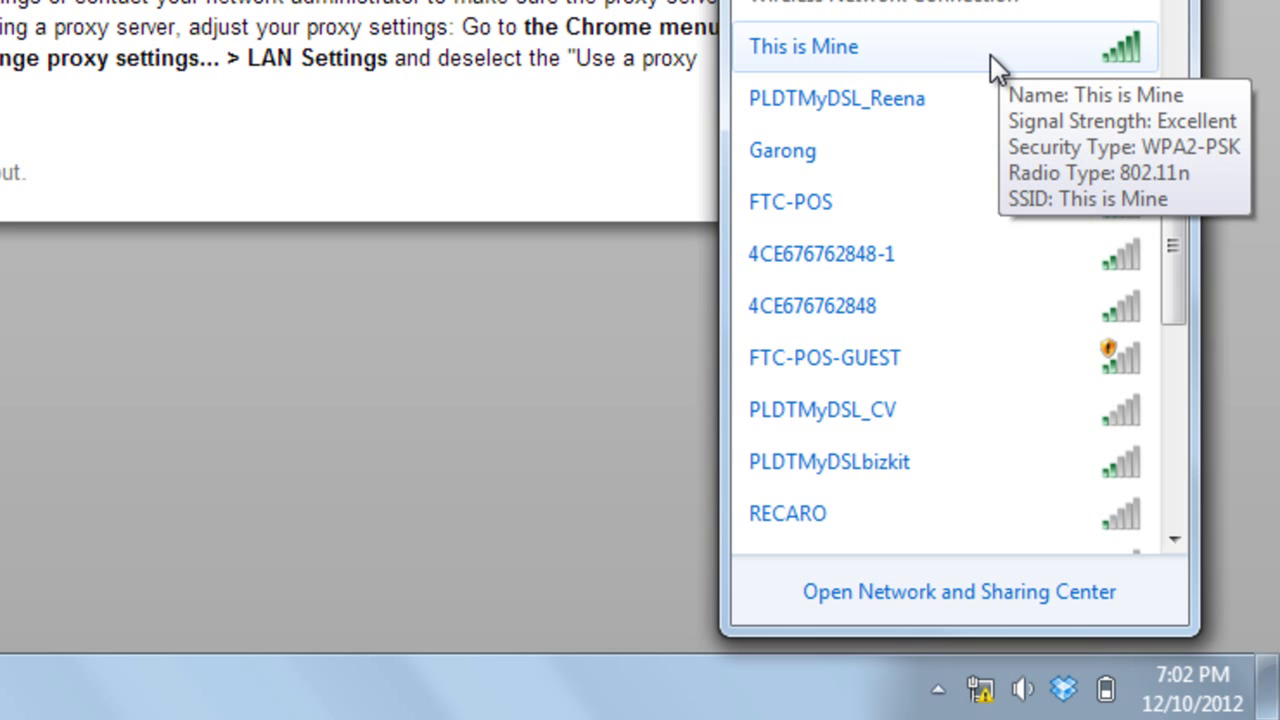
click(991, 55)
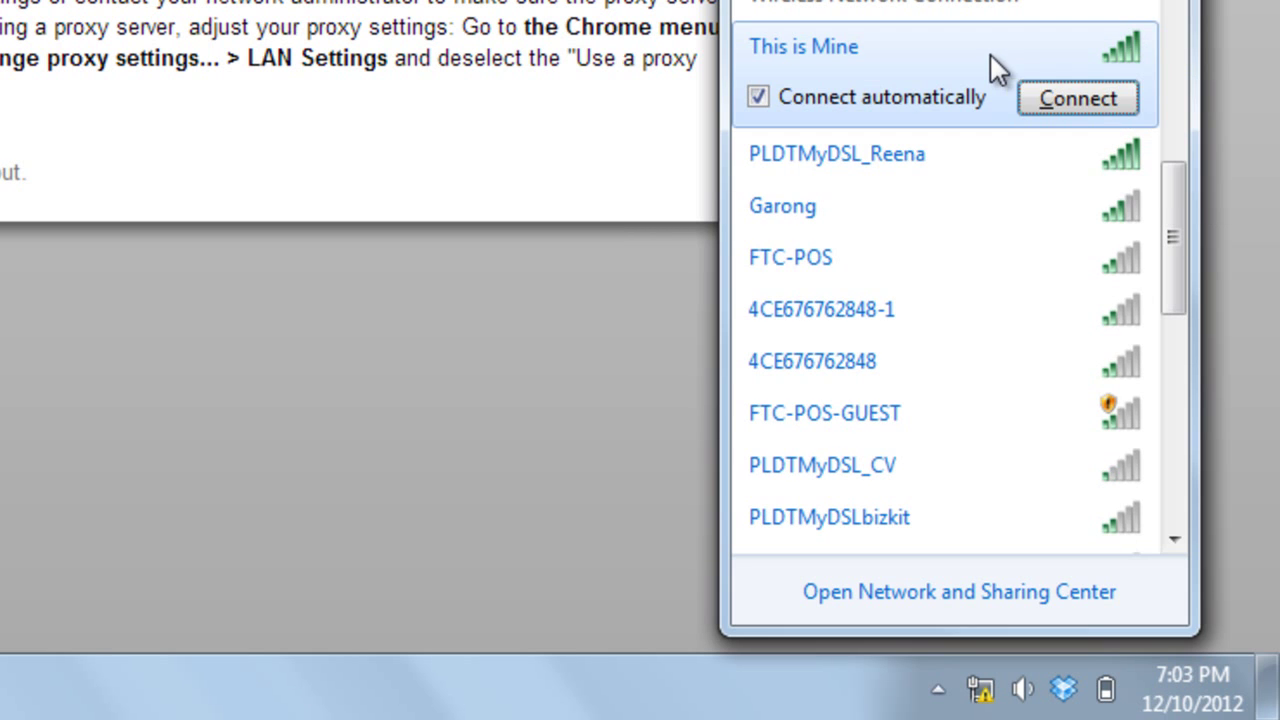
click(1090, 97)
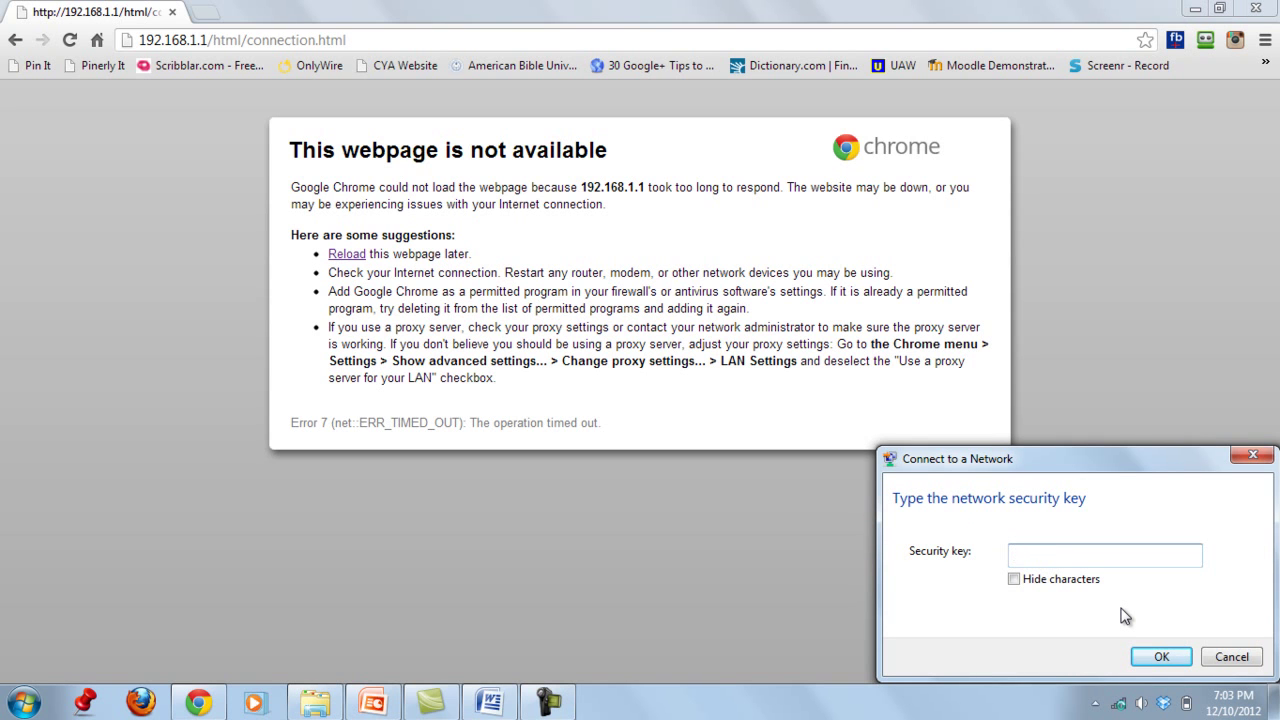
- With Hide characters checked, enter the security key to join 'This is Mine'
click(1014, 578)
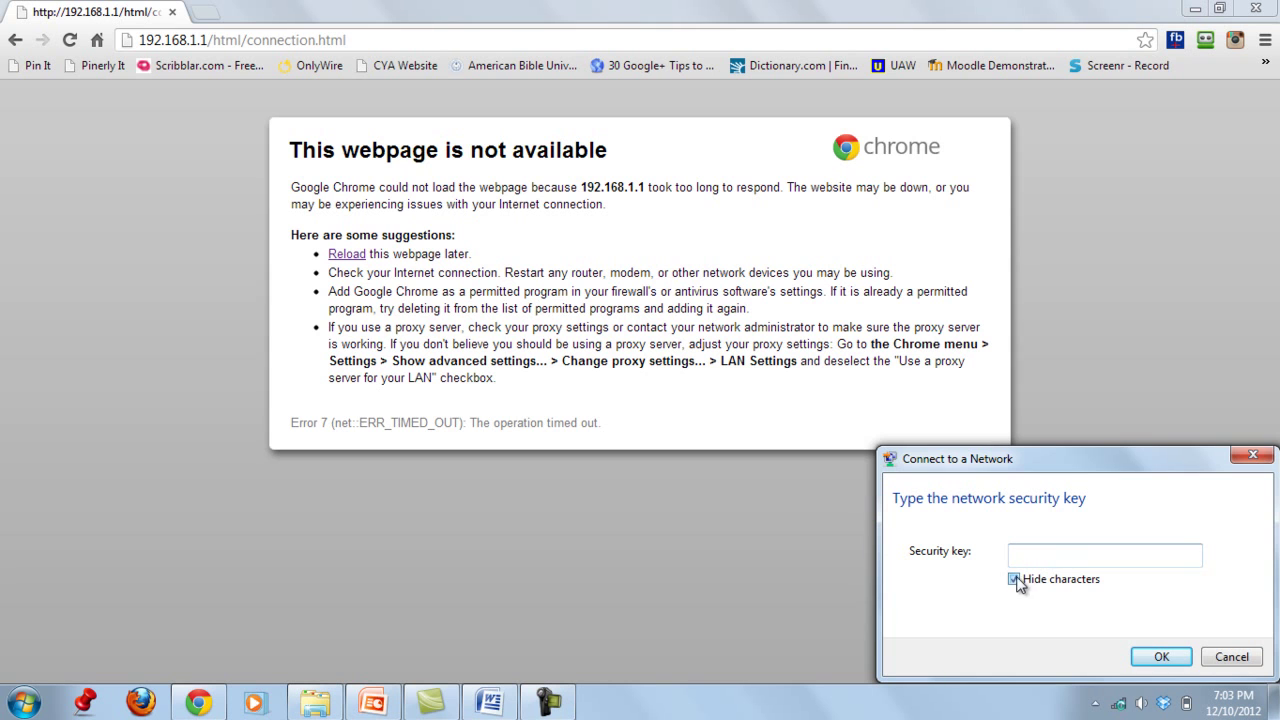
click(1075, 553)
text(••••••••)
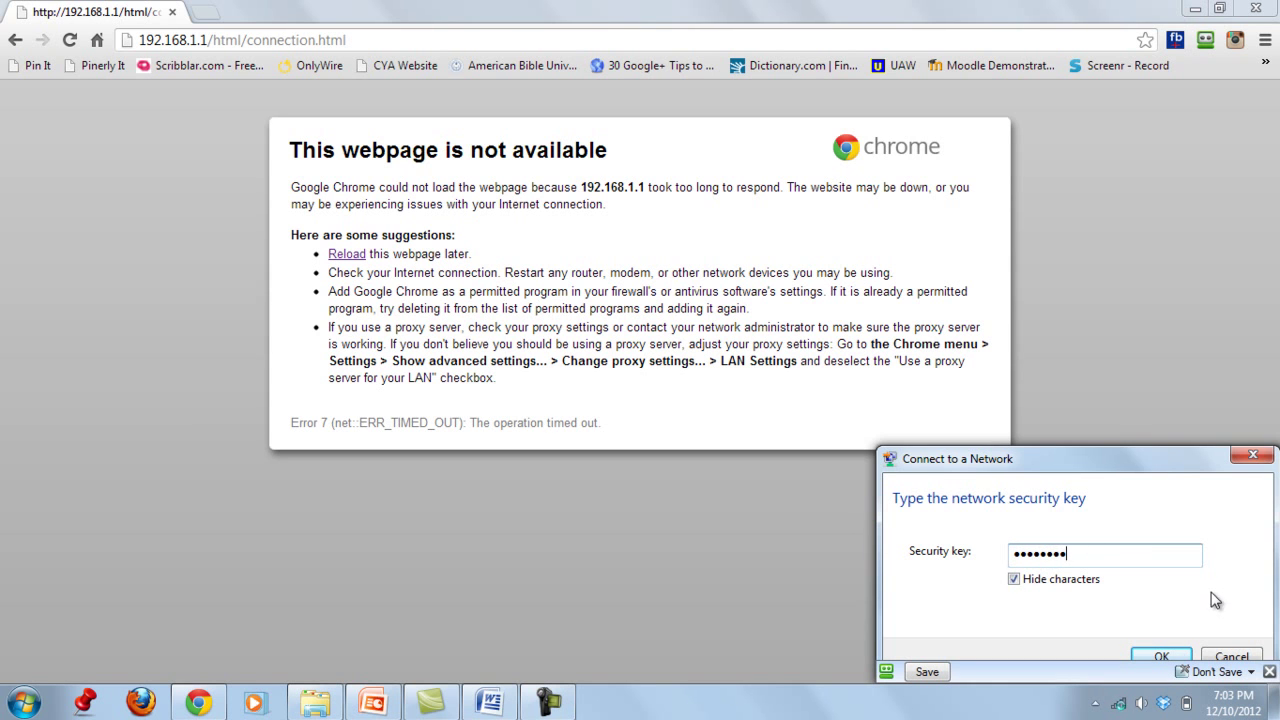
click(1160, 654)
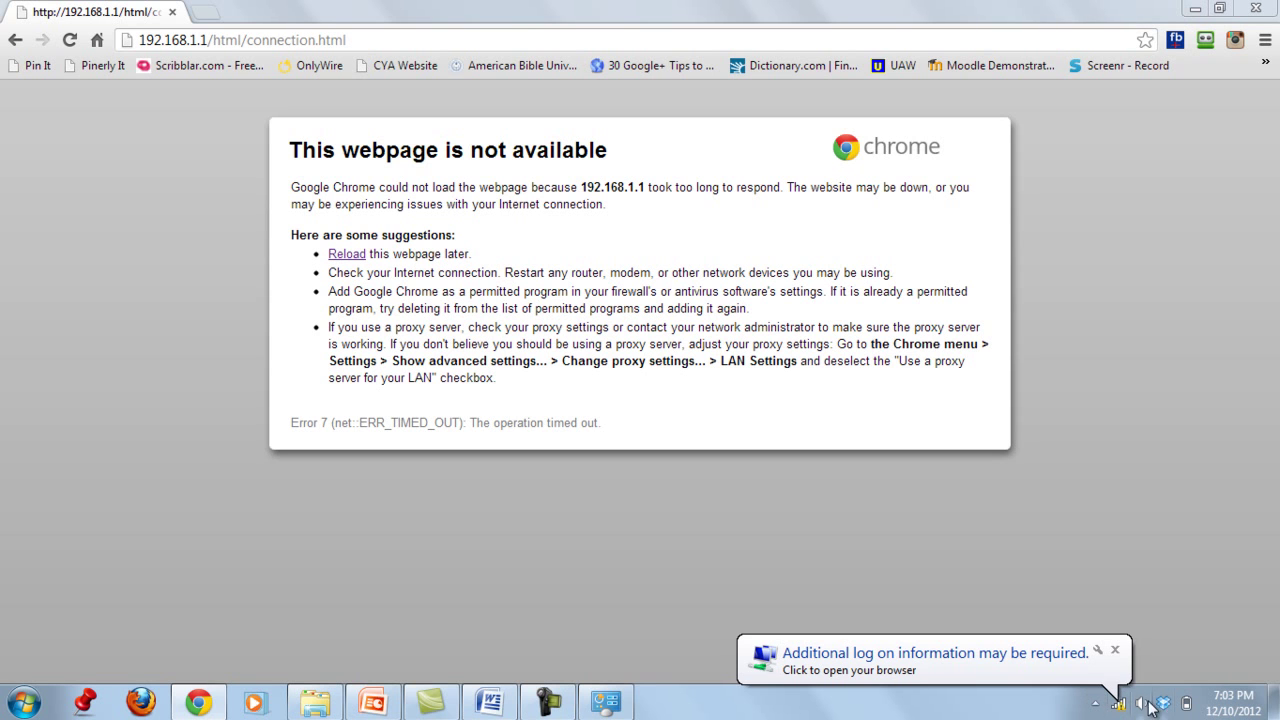
- Reload the router admin page at 192.168.1.1
click(838, 41)
text(192.168.1.1)
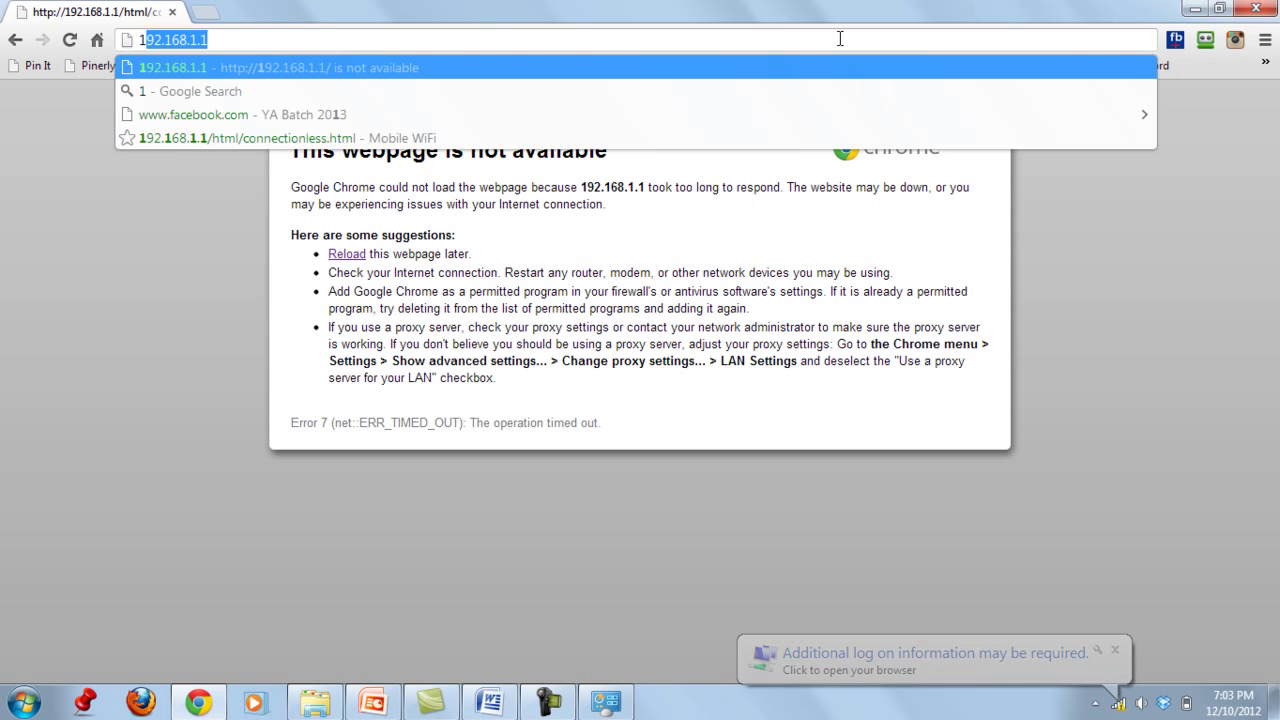
key(Return)
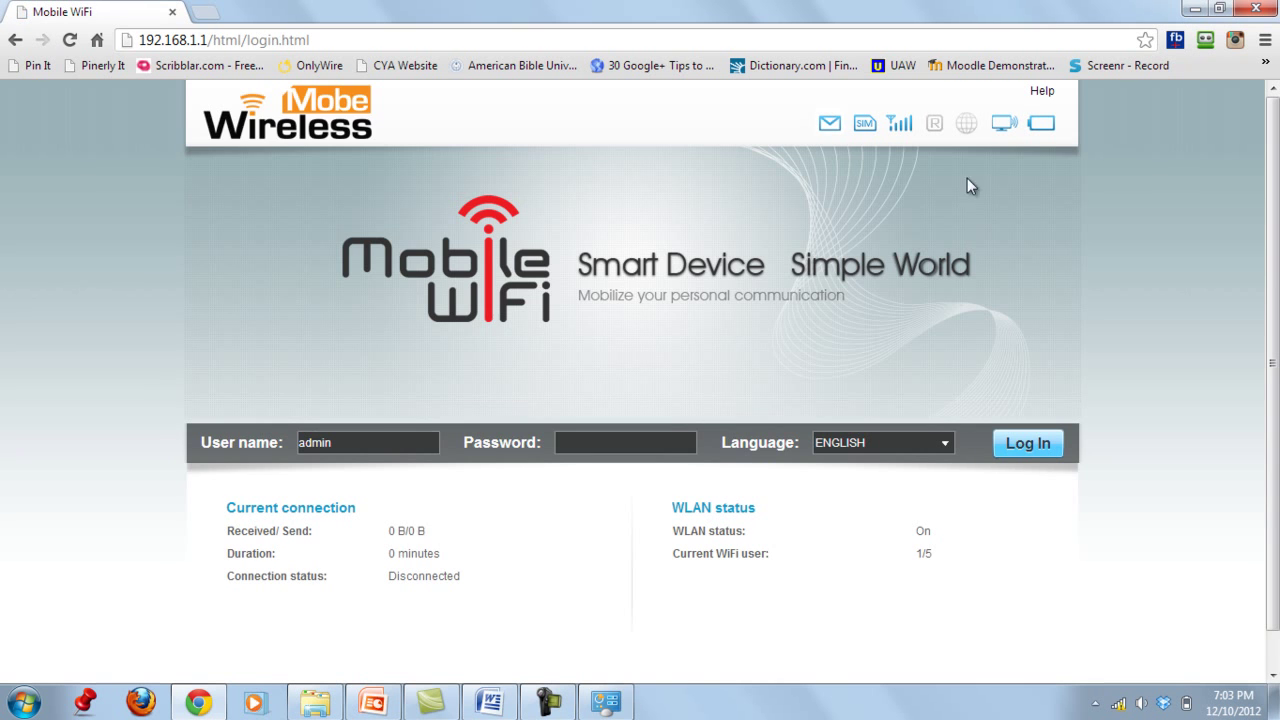
- Log in with the admin password and dismiss the RoboForm save-login prompt
click(671, 446)
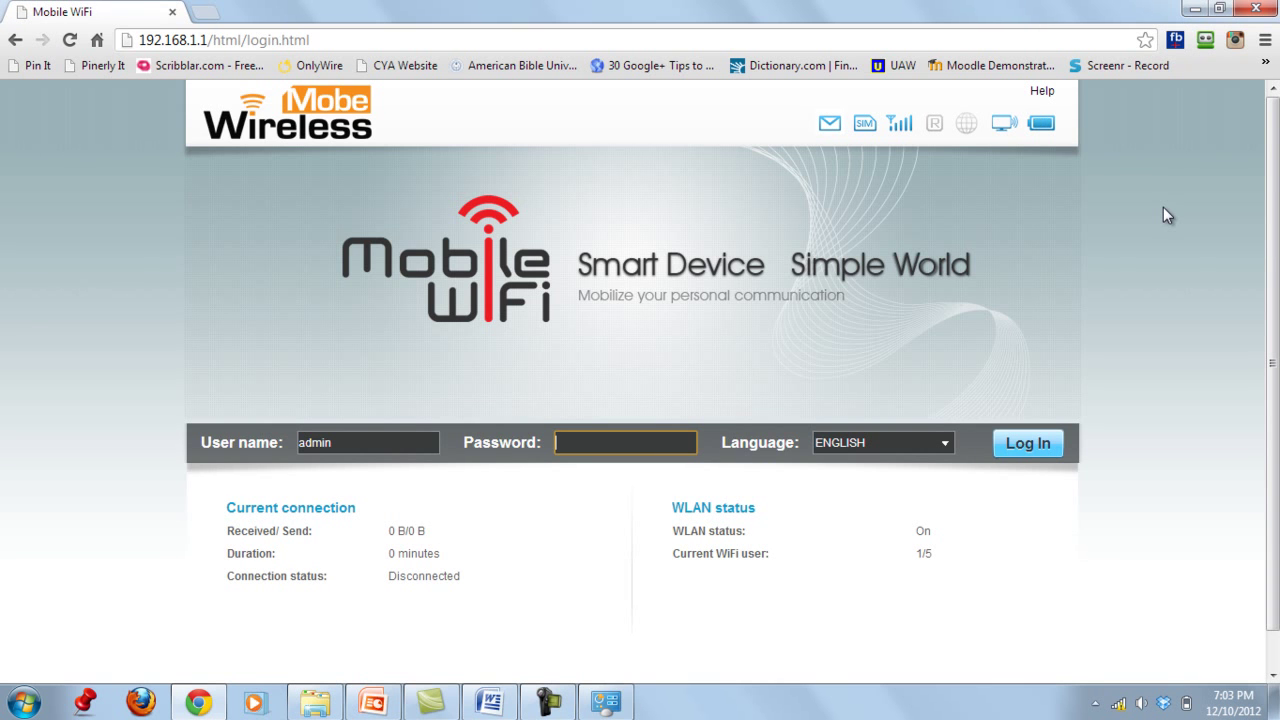
text(admin)
click(1050, 447)
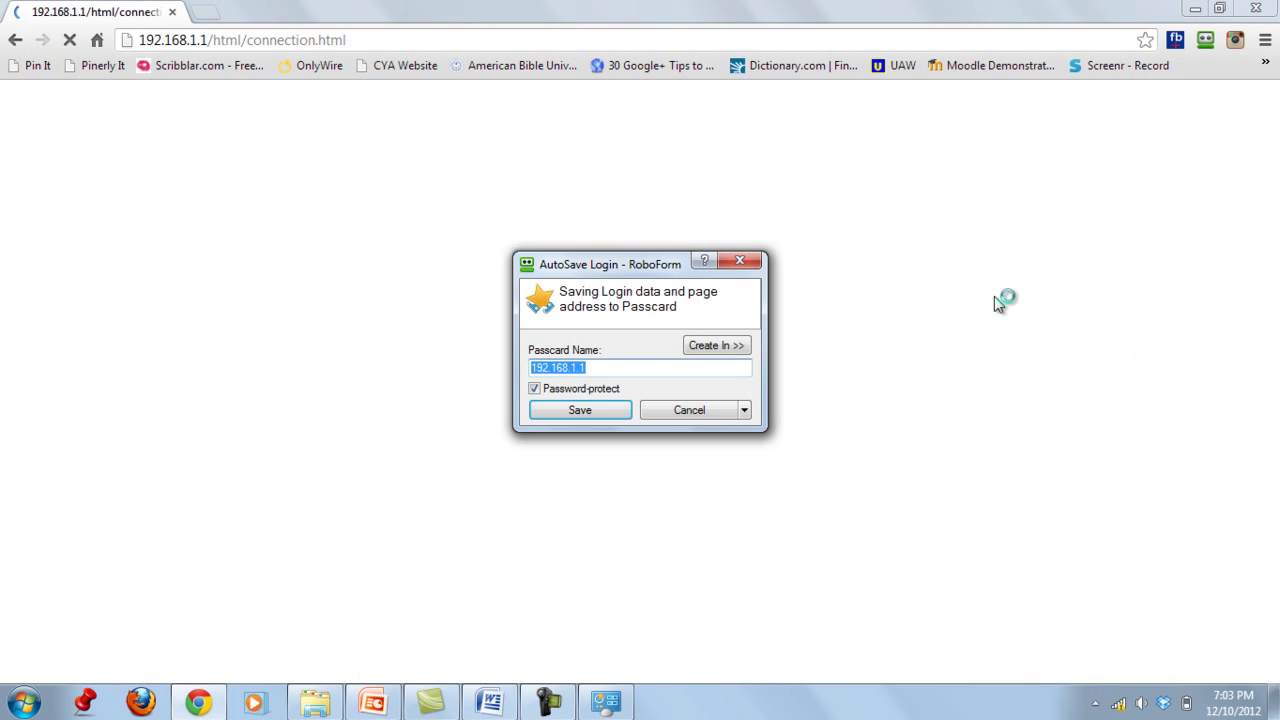
click(752, 259)
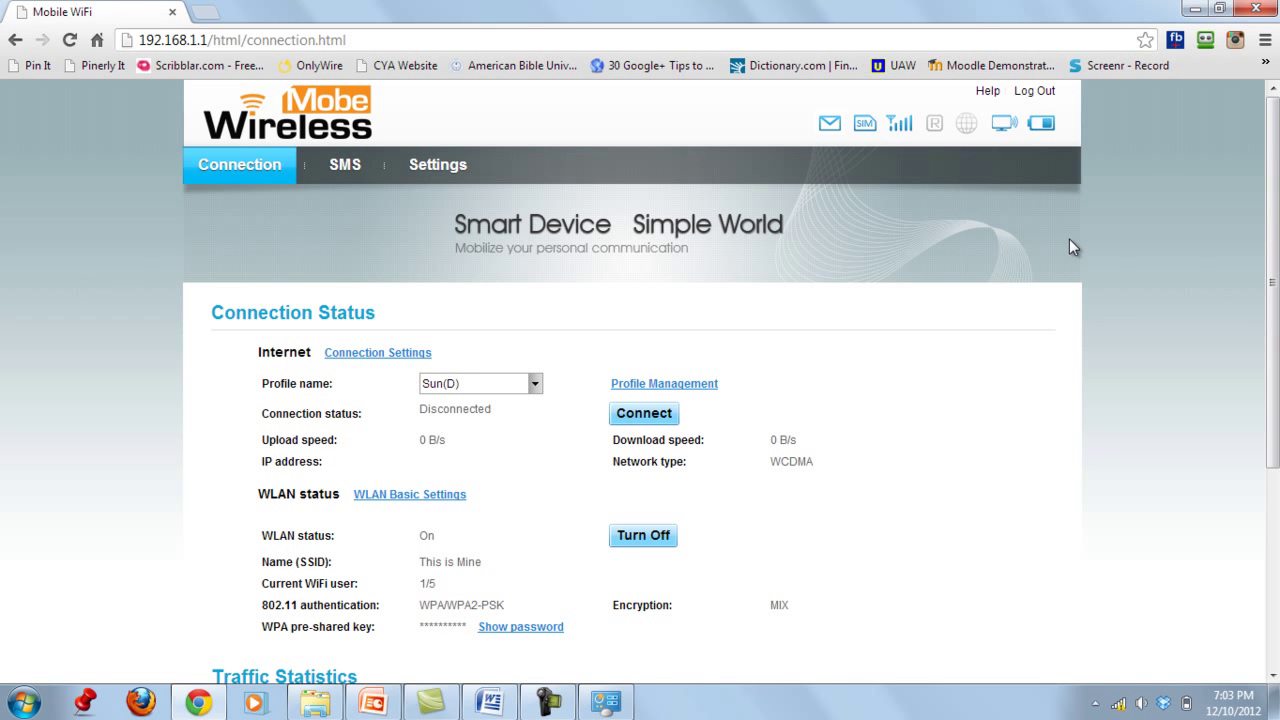
- Open the Internet Mobile Connection settings, showing profile Sun, Manual mode and 600 s idle time
drag(1276, 177, 1276, 143)
click(397, 356)
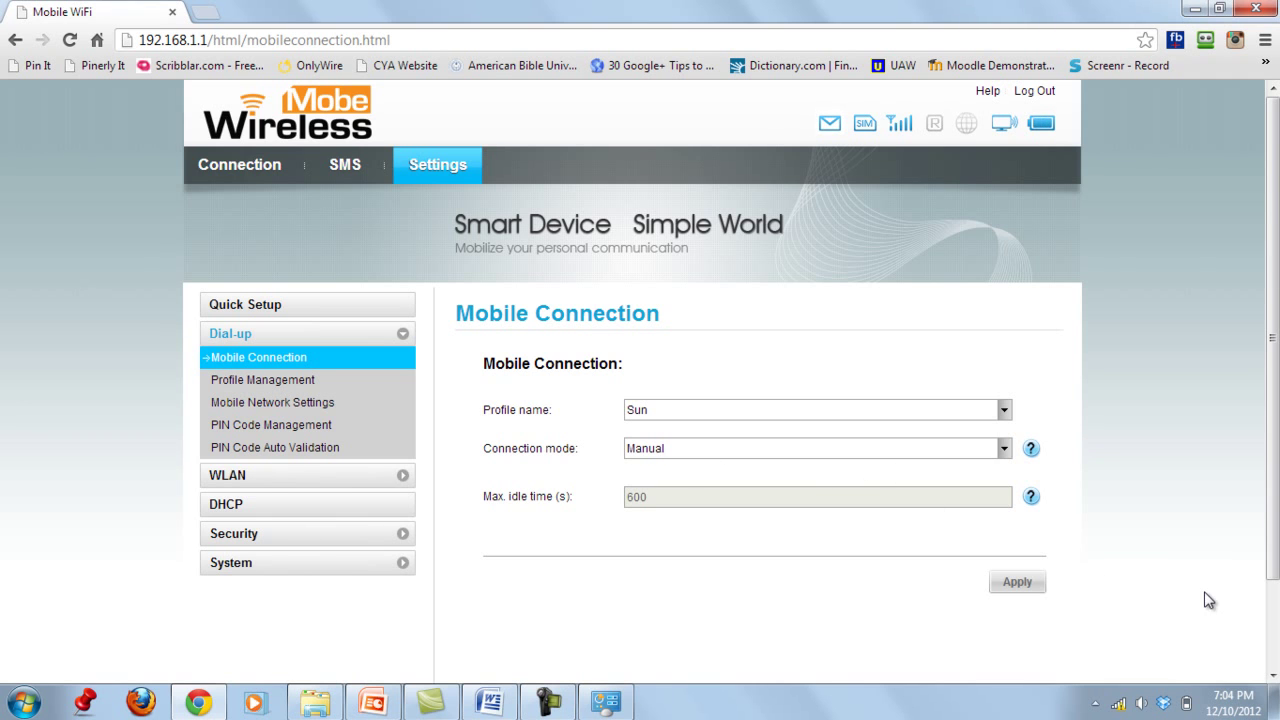
- Open Dial-up Profile Management and look over the Sun profile with APN minternet
click(262, 379)
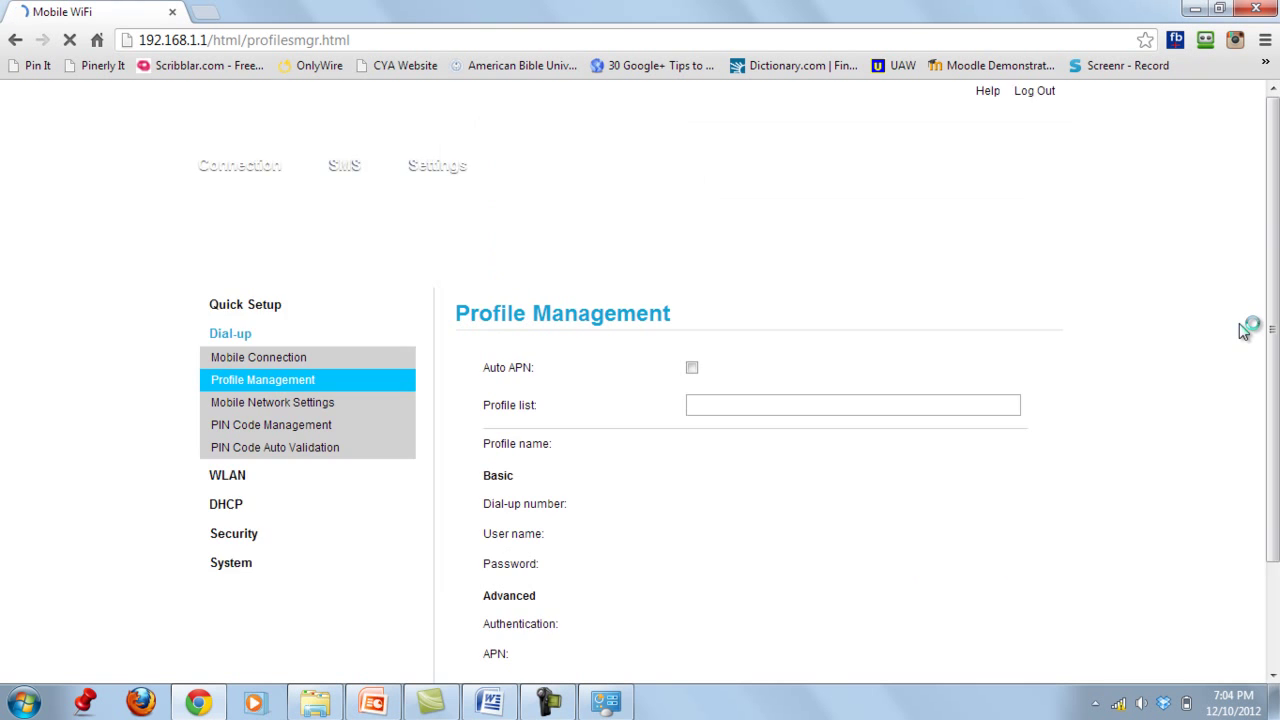
scroll(1243, 331, down, 2)
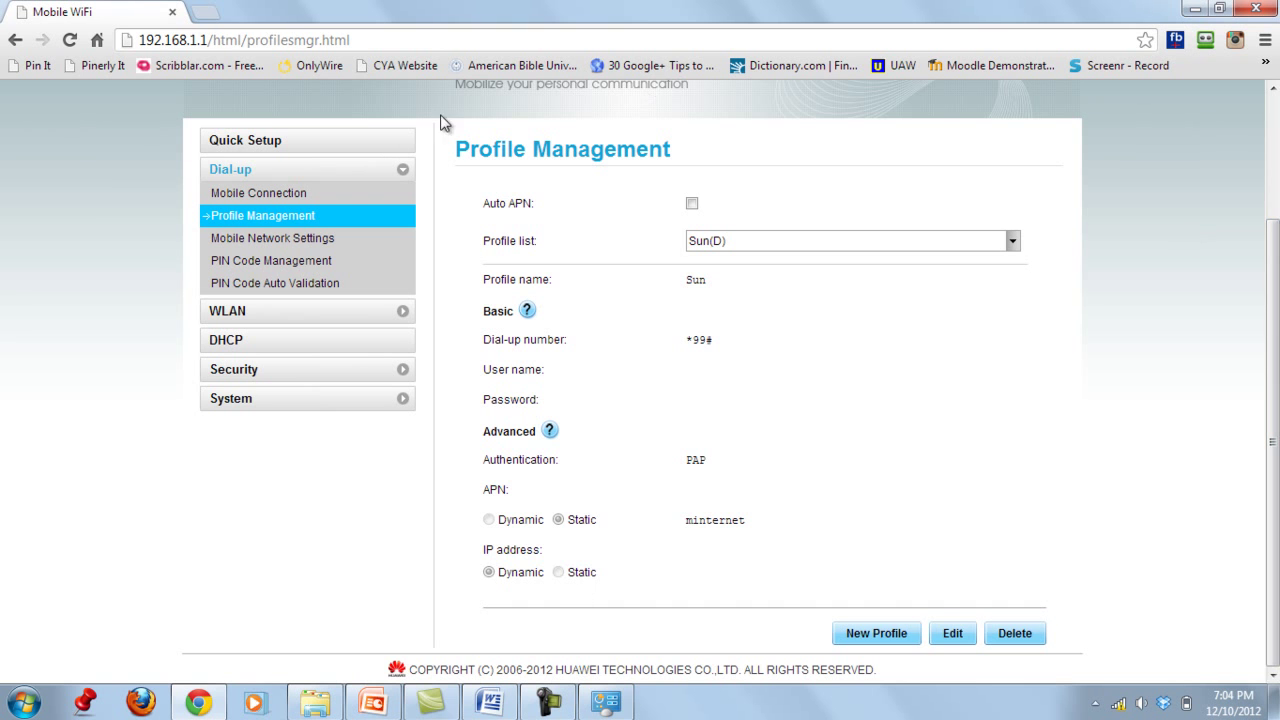
scroll(1272, 440, up, 2)
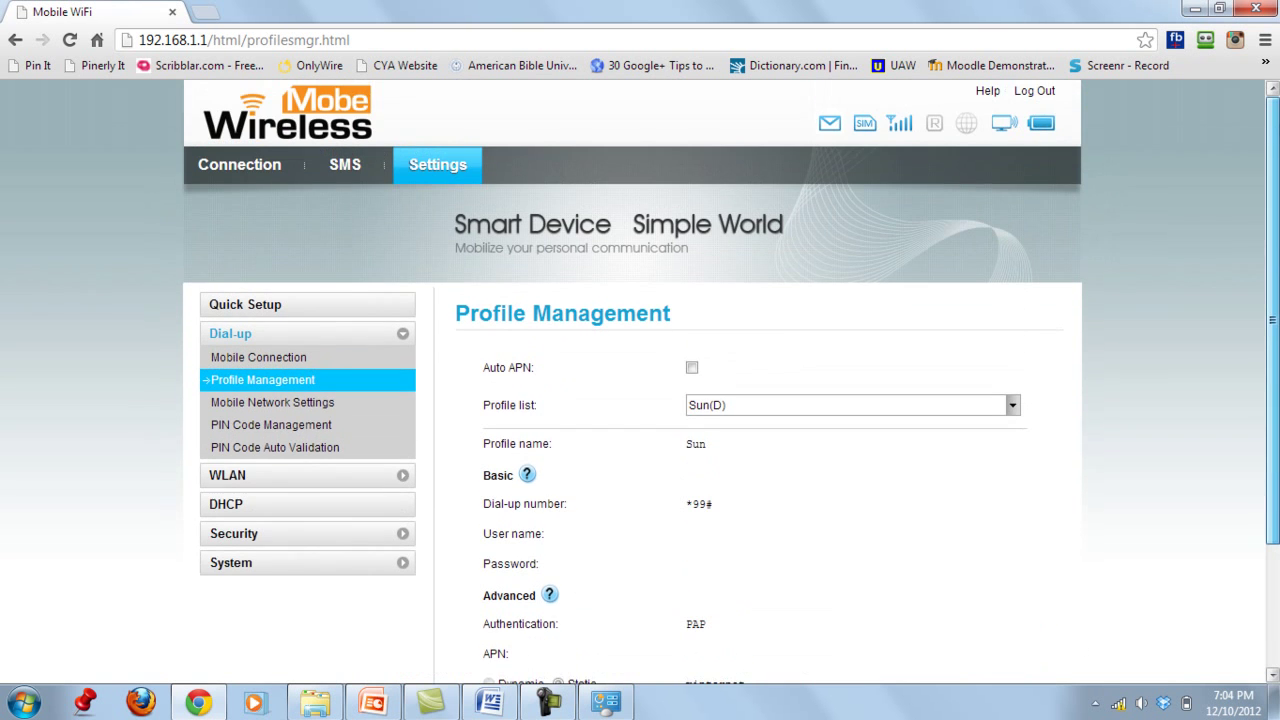
scroll(731, 382, down, 2)
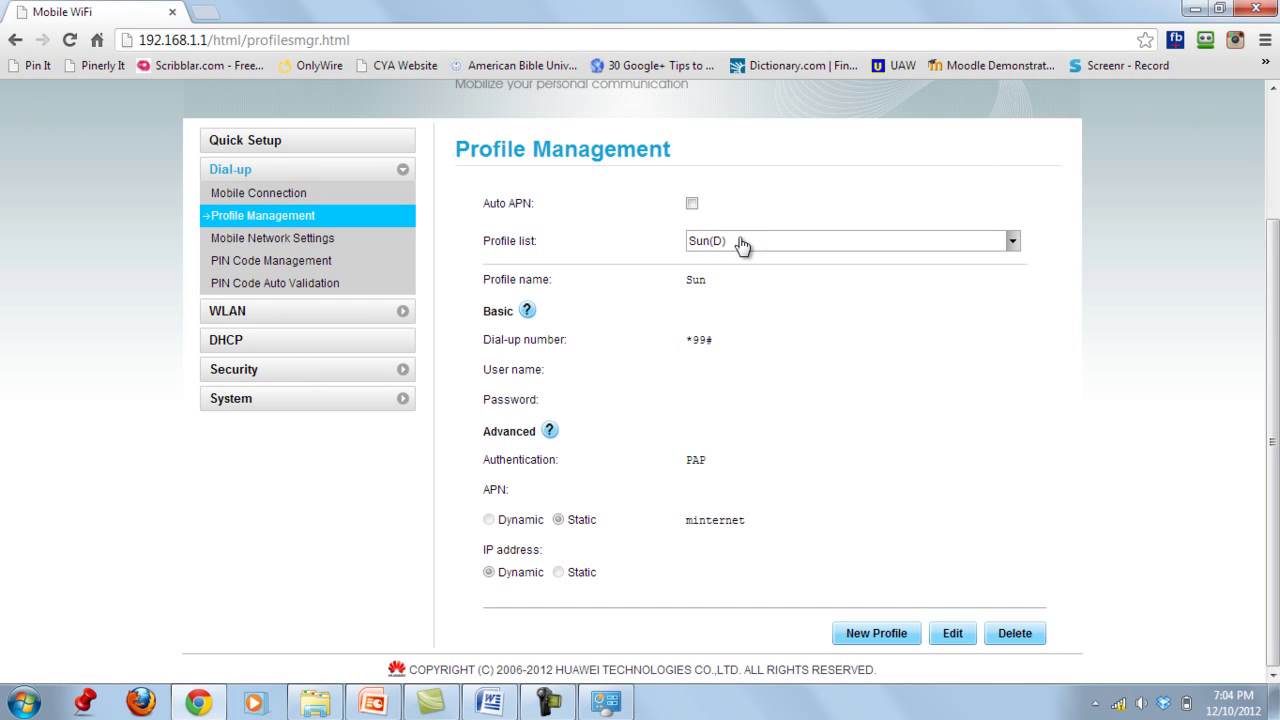
- Check the profile list, keep Sun(D) selected, and start a blank New Profile
click(1013, 247)
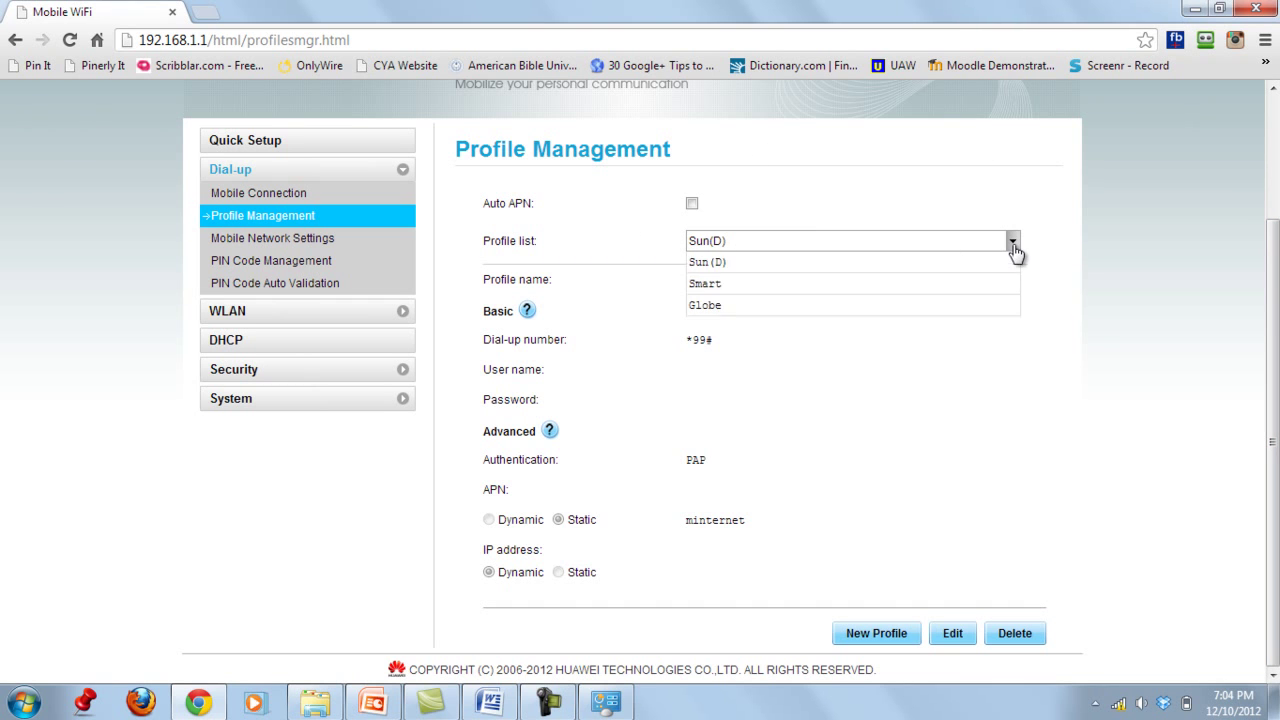
click(1013, 247)
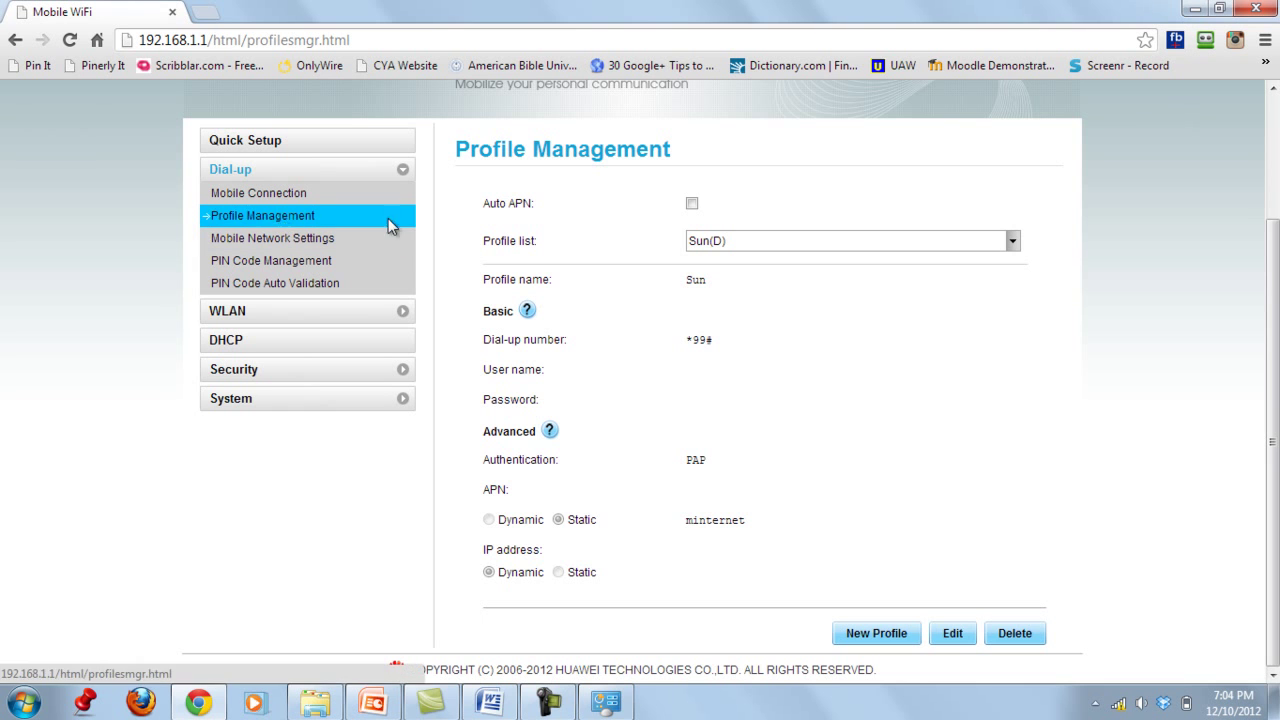
mouse_move(1277, 455)
mouse_down()
mouse_move(1277, 330)
mouse_move(1277, 455)
mouse_up()
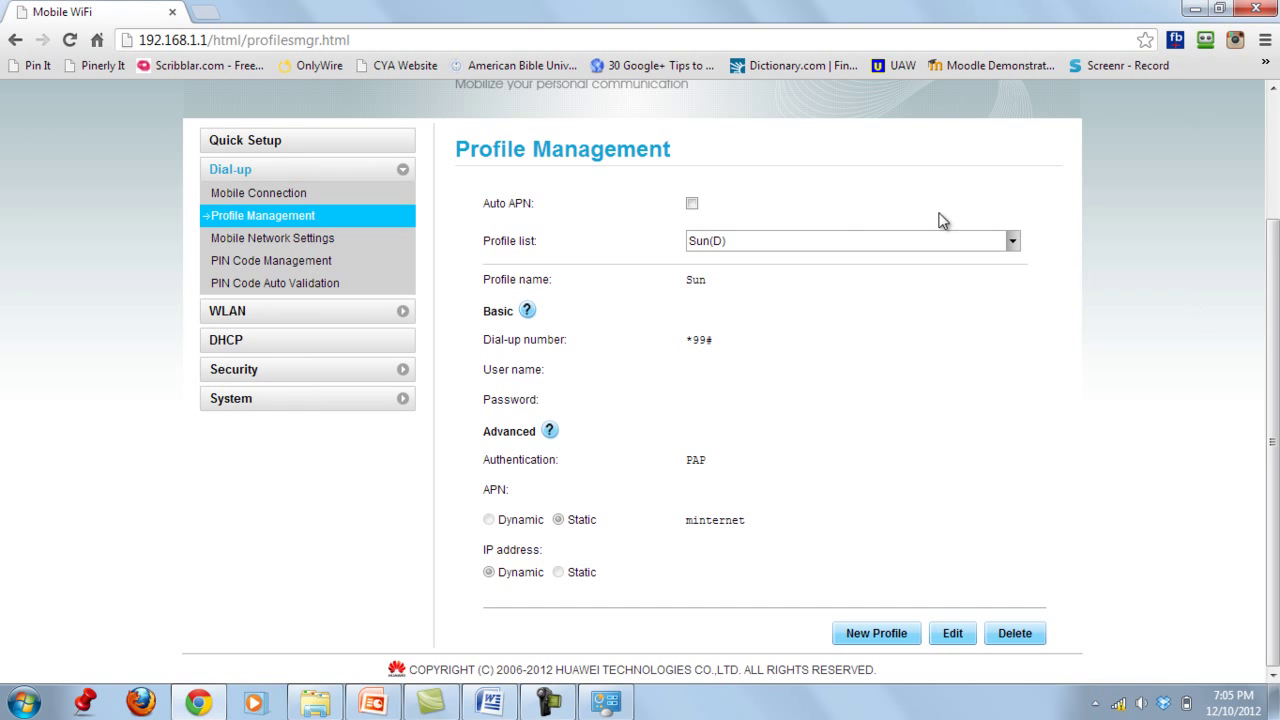
click(876, 636)
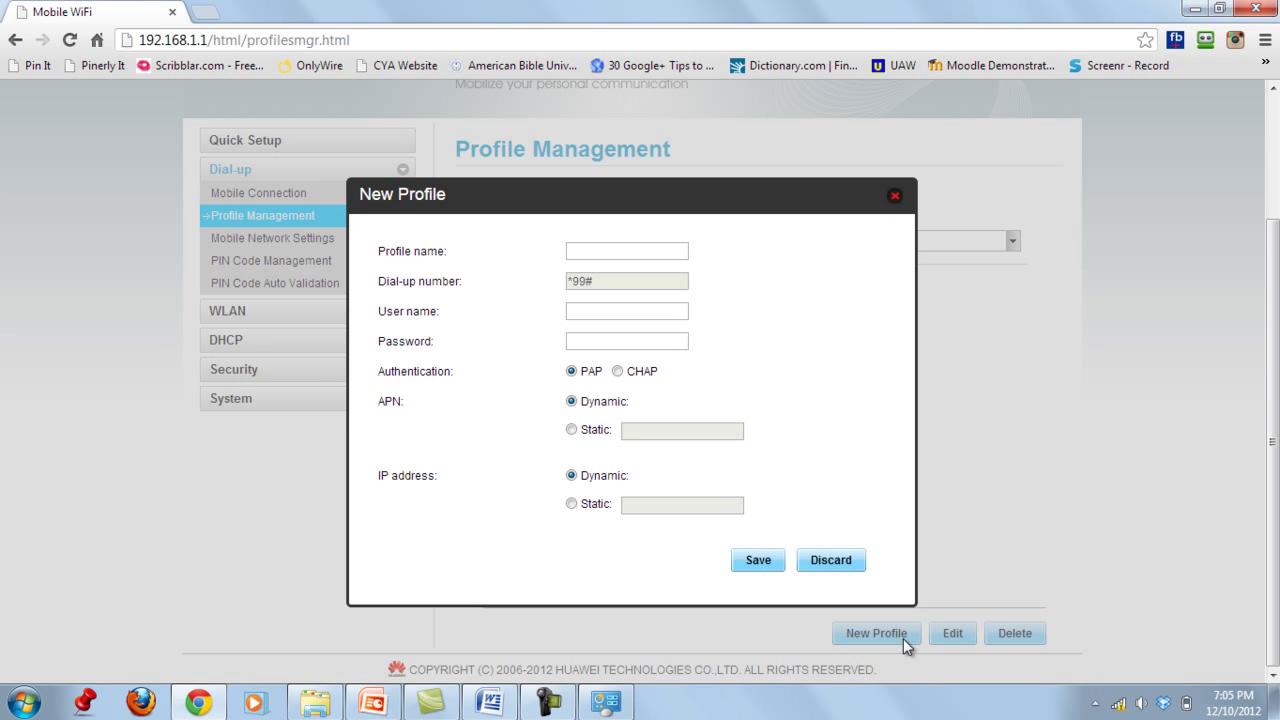
- Enter 'Sun' as the profile name after dismissing Sticky Keys, leaving User name blank
click(621, 252)
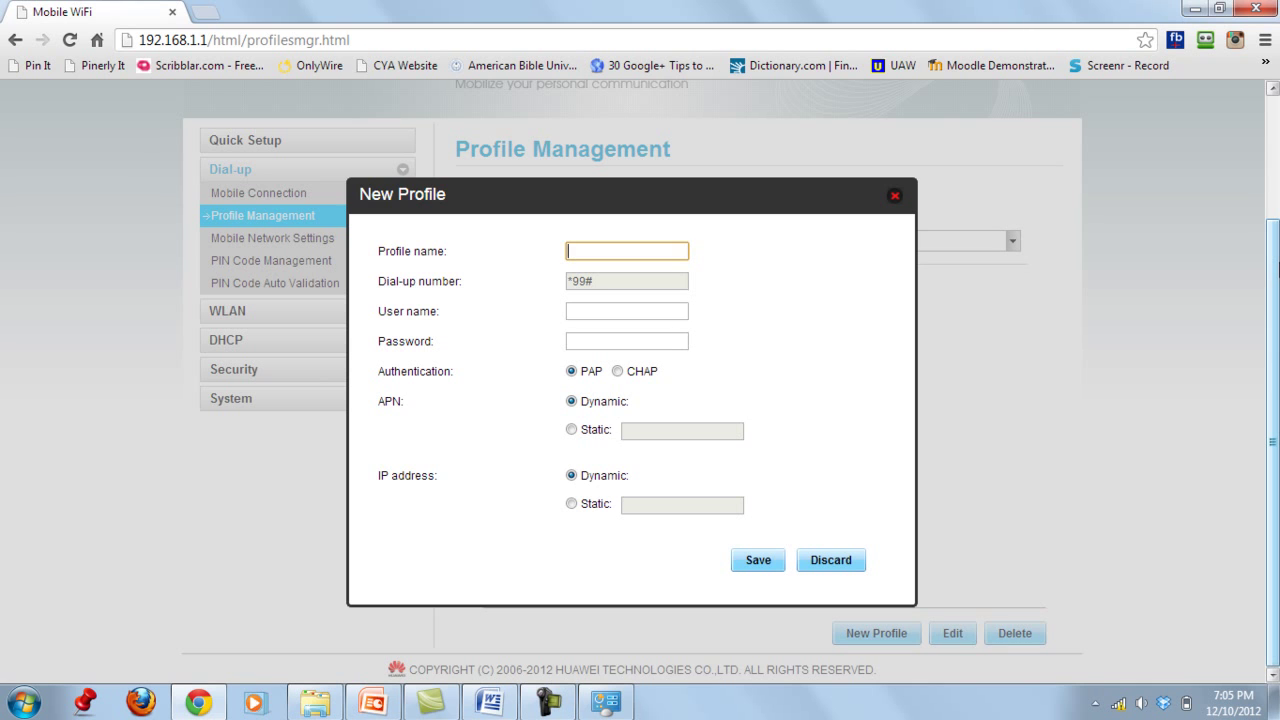
key(shift)
key(shift)
key(shift)
key(shift)
key(shift)
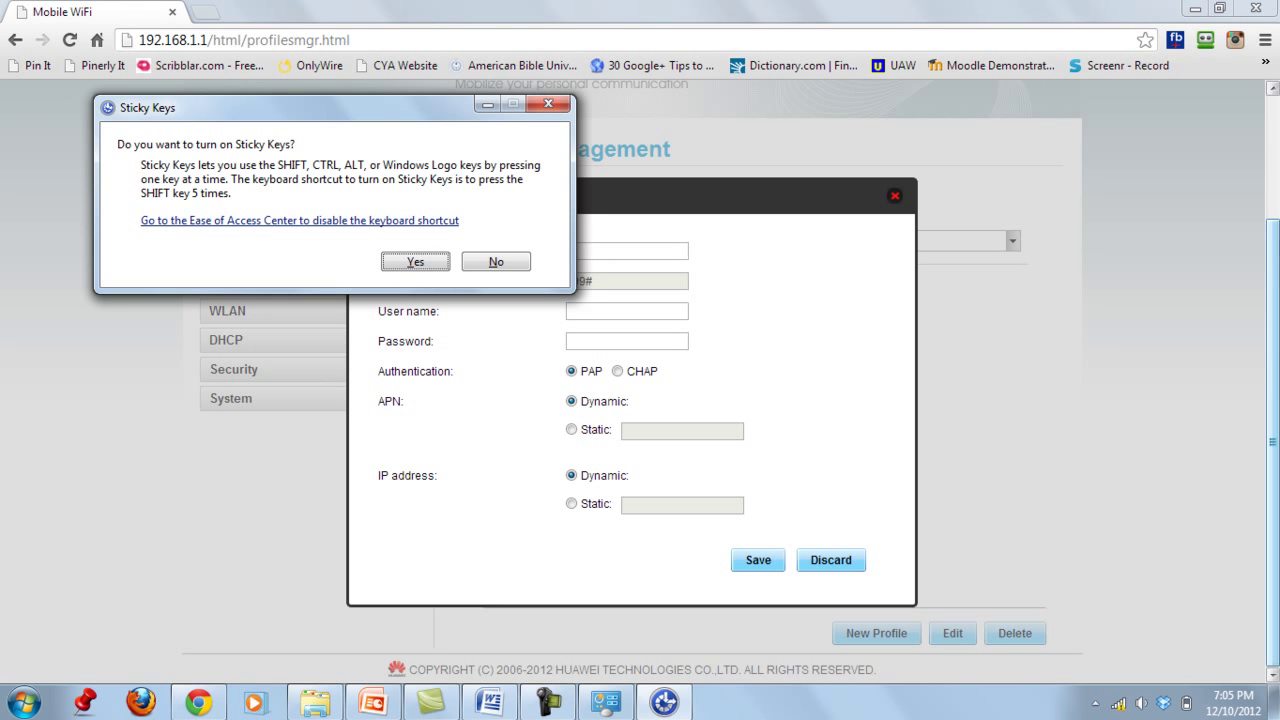
key(Escape)
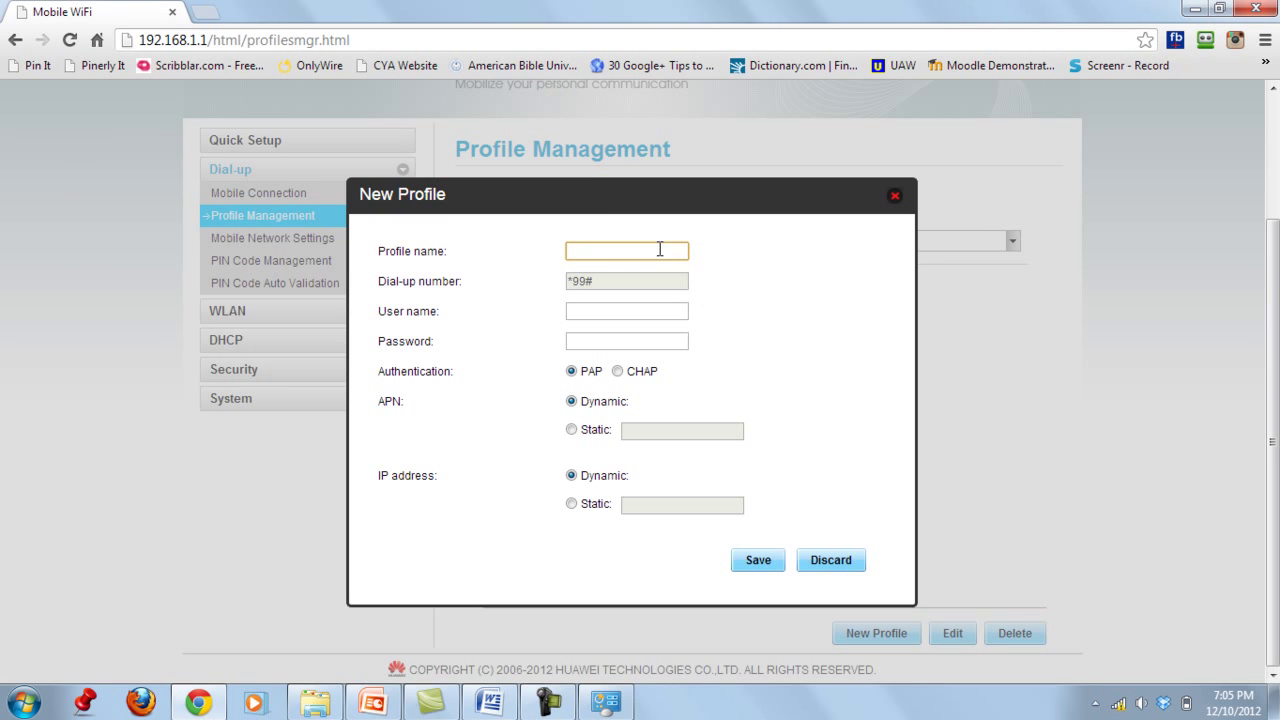
text(Sun)
click(611, 311)
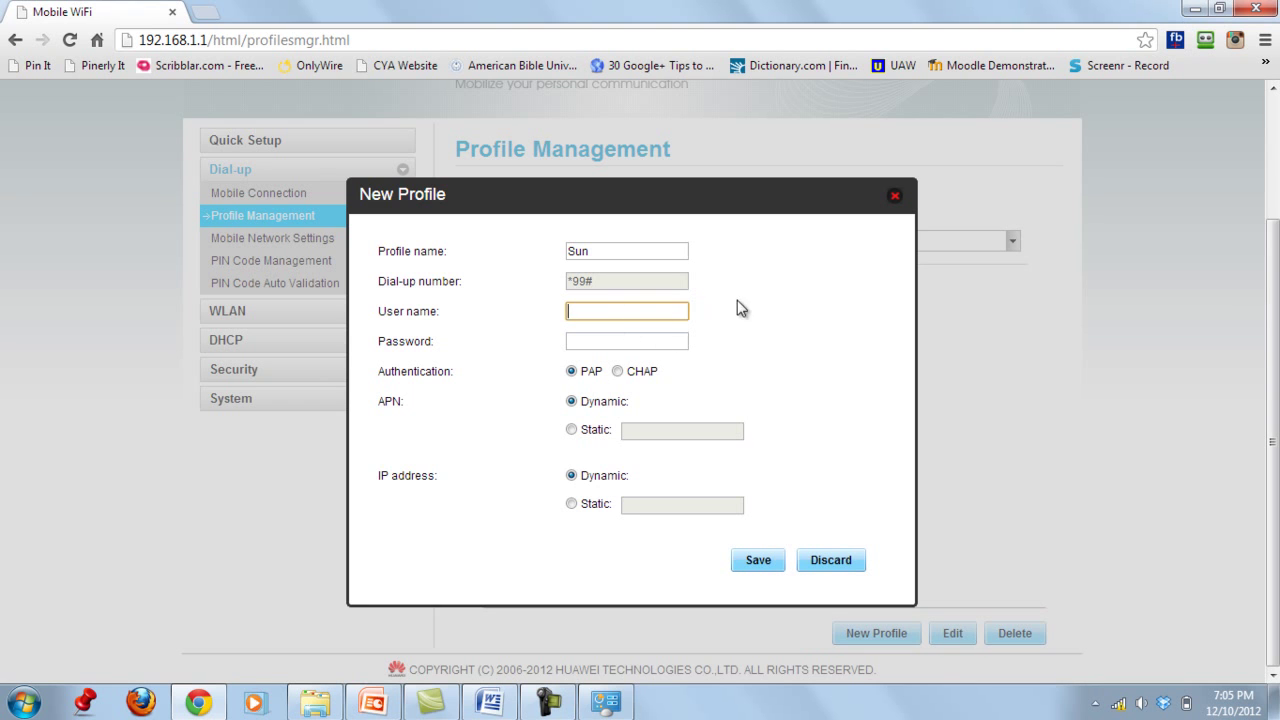
click(528, 313)
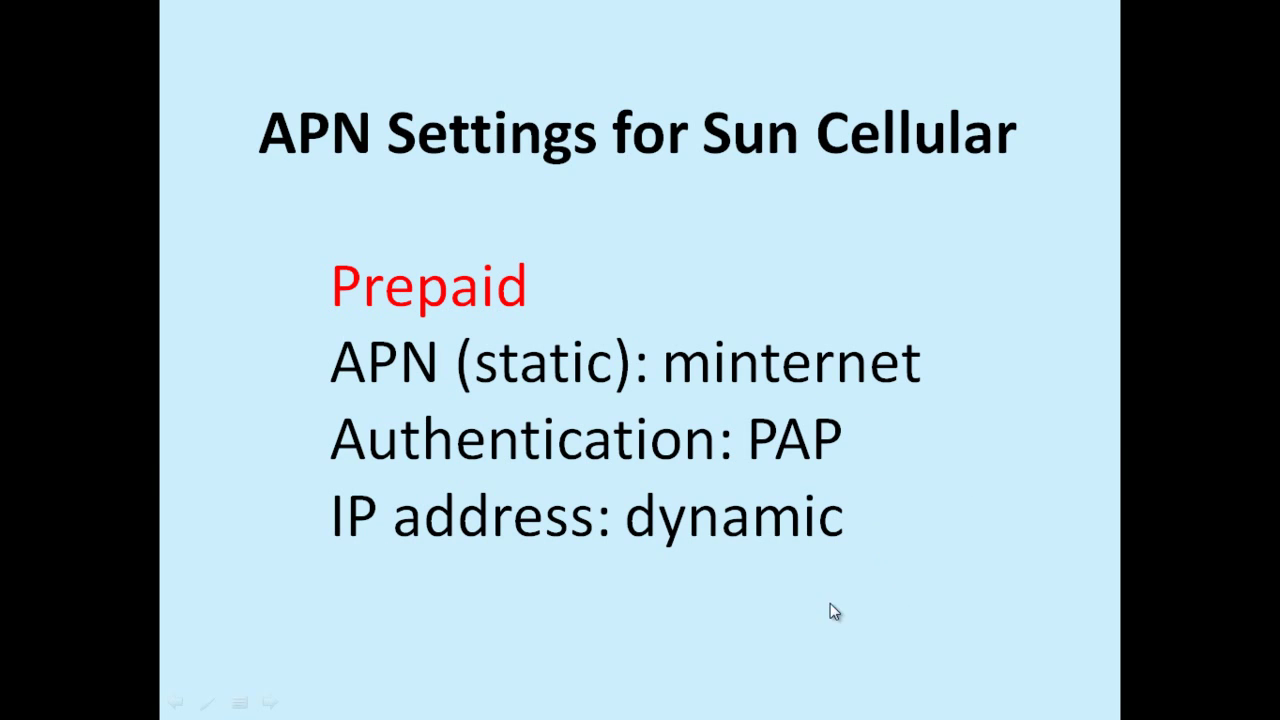
key(alt+Tab)
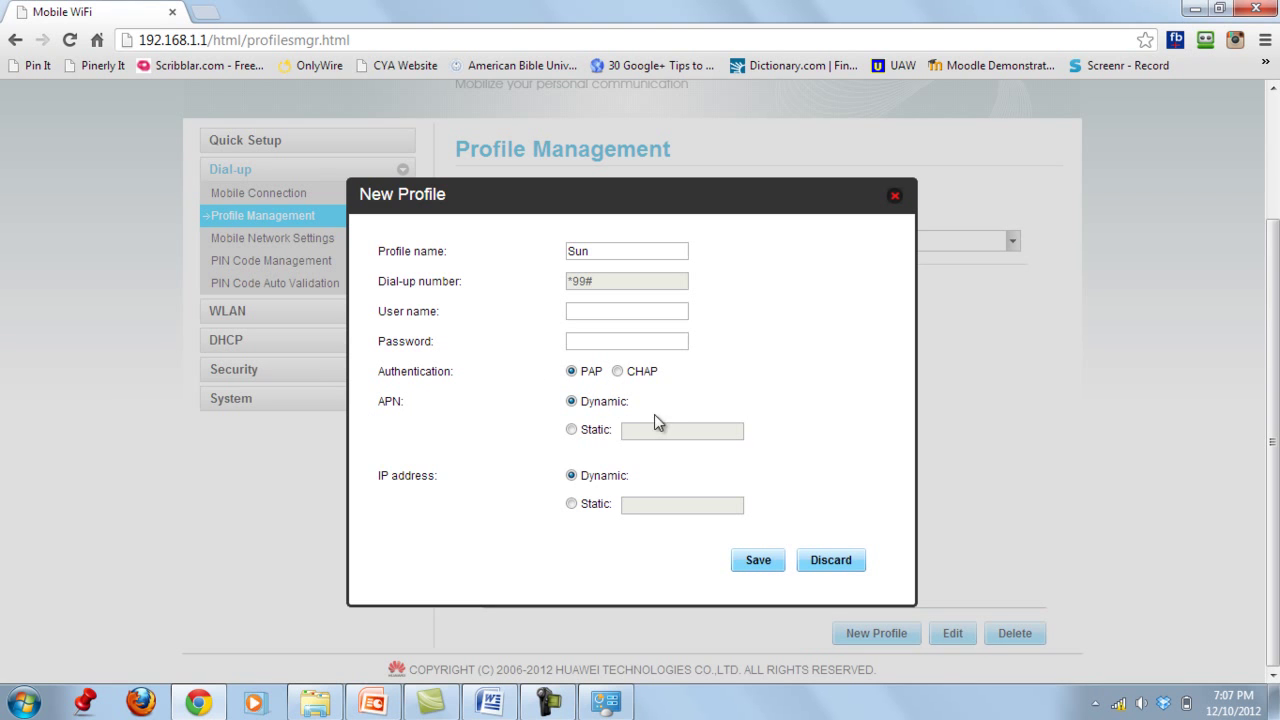
- Try saving Sun with static APN minternet, then close the dialog after the name-exists error
click(573, 430)
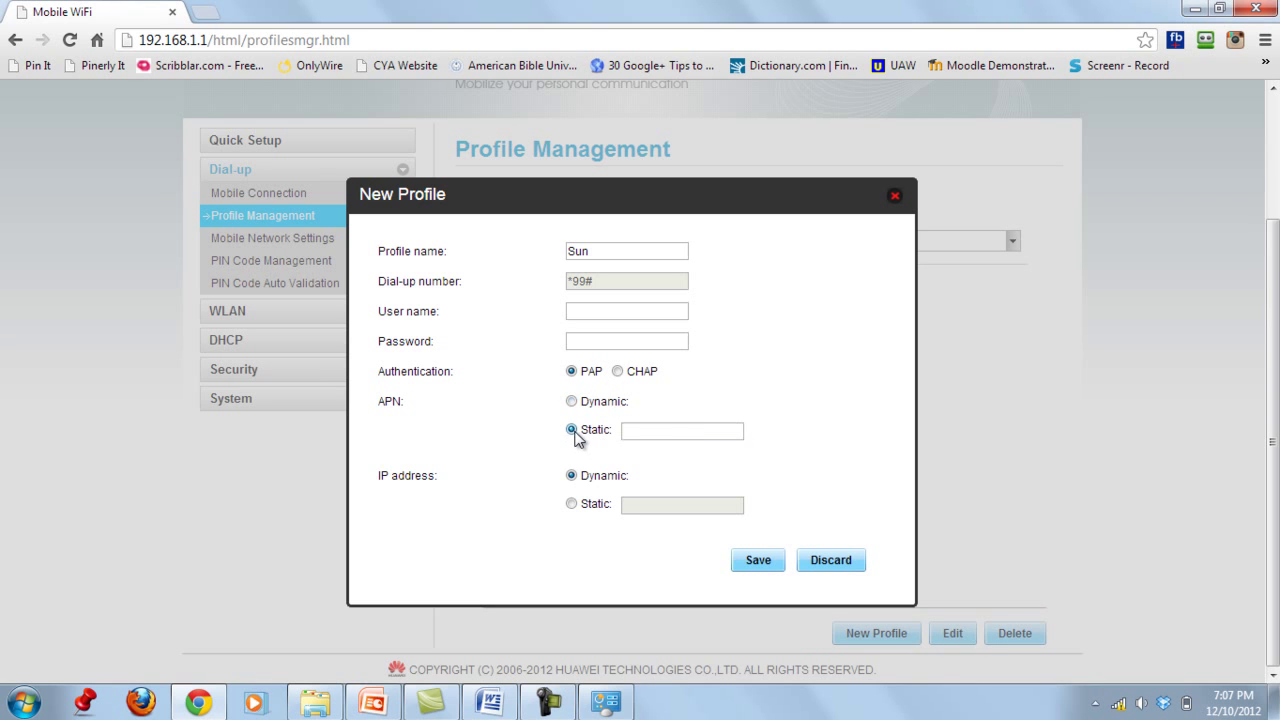
click(706, 431)
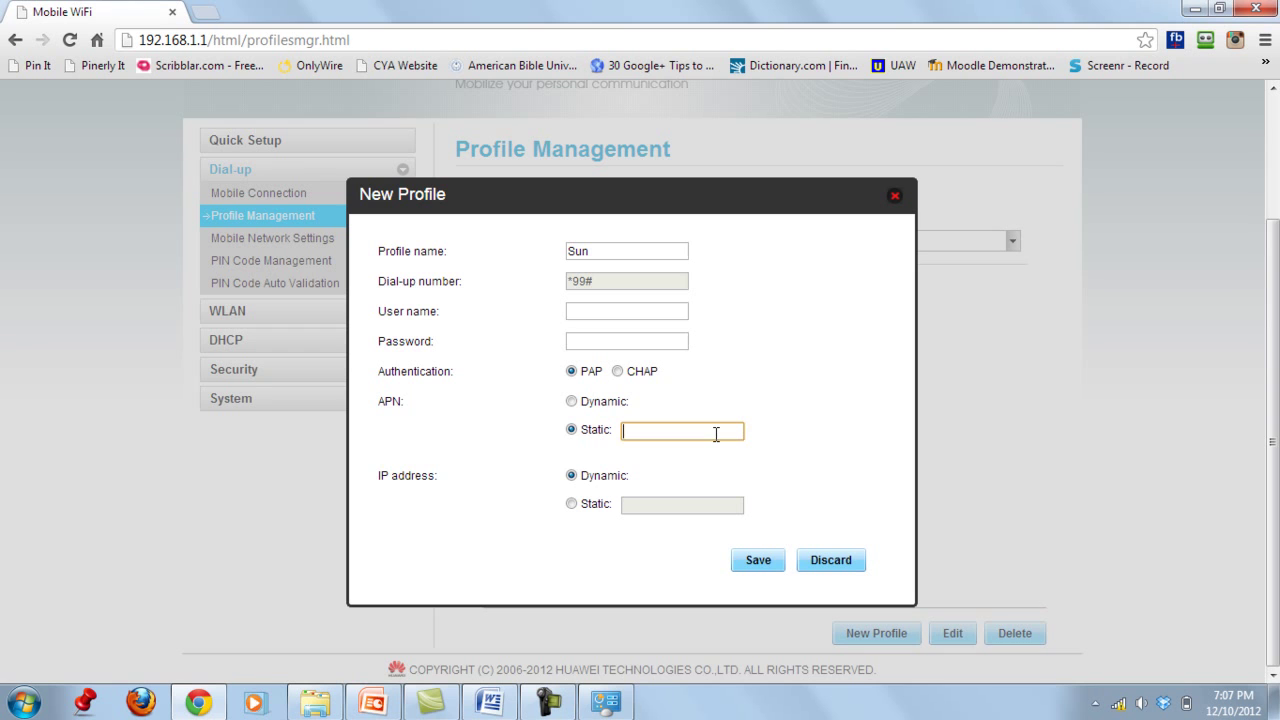
text(minternet)
click(809, 422)
click(757, 563)
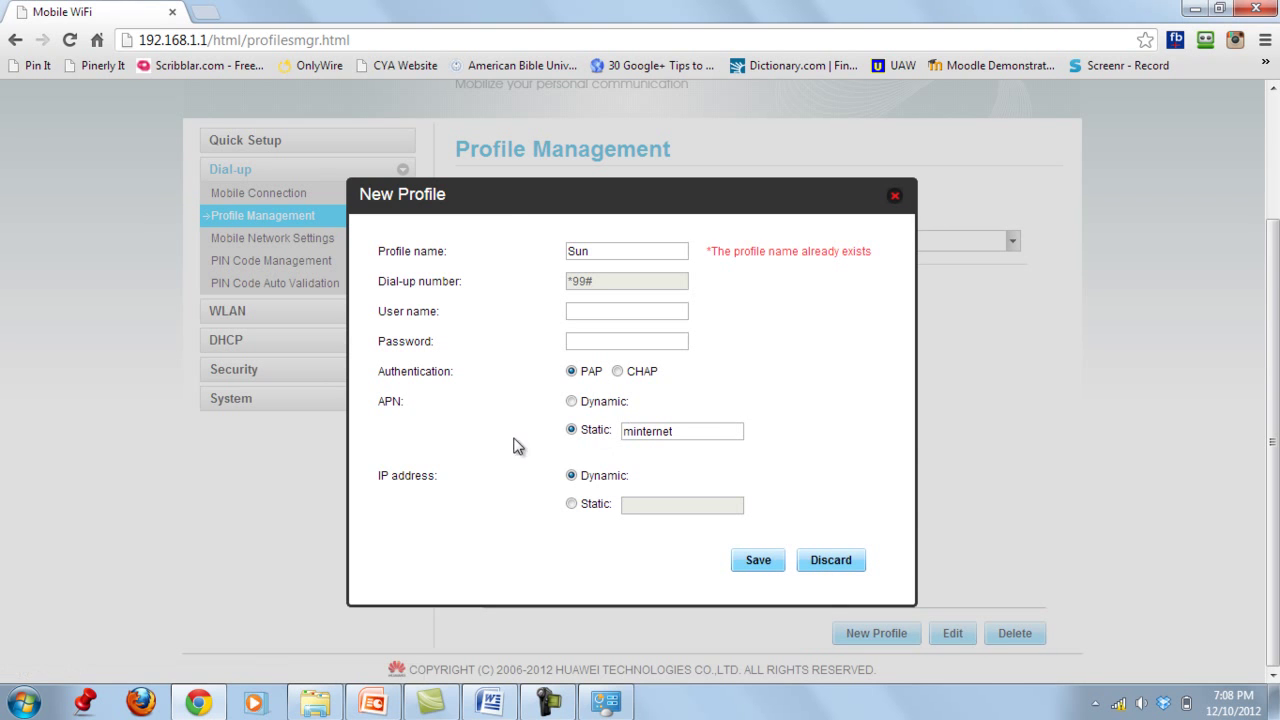
click(895, 196)
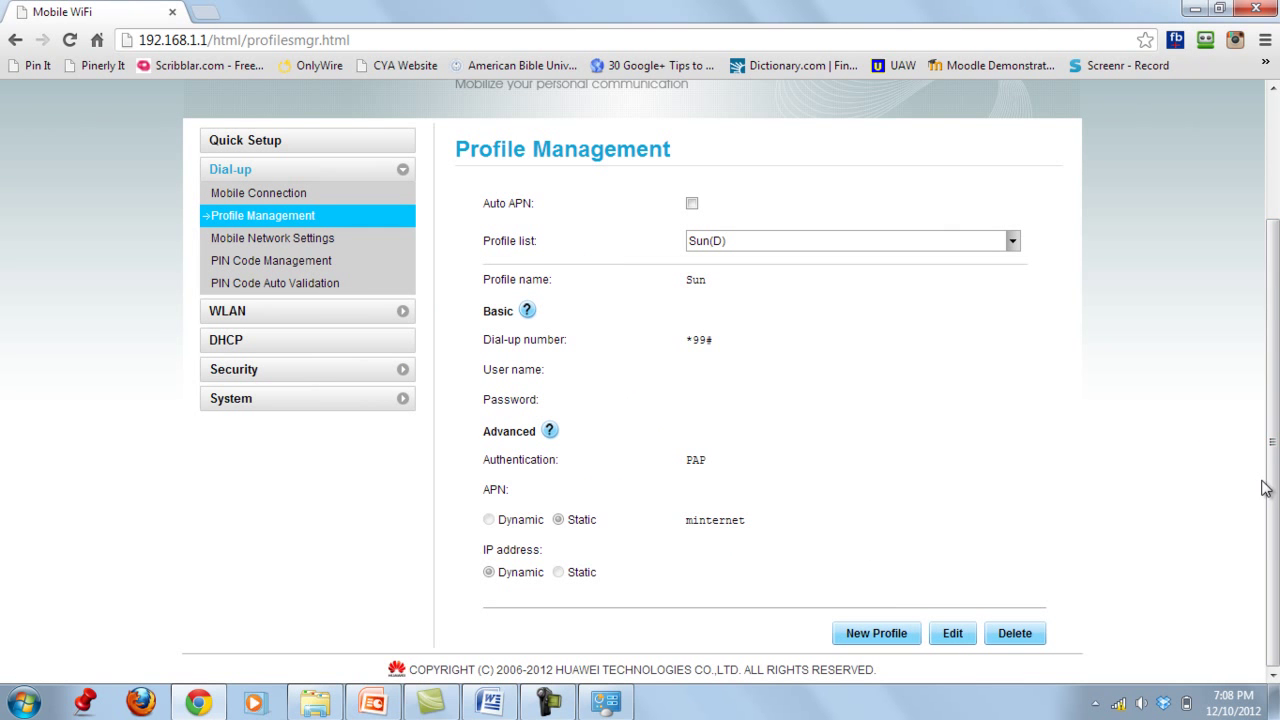
- Reopen Profile Management and view Sun(D): *99#, PAP, static APN minternet, dynamic IP
scroll(1264, 485, up, 2)
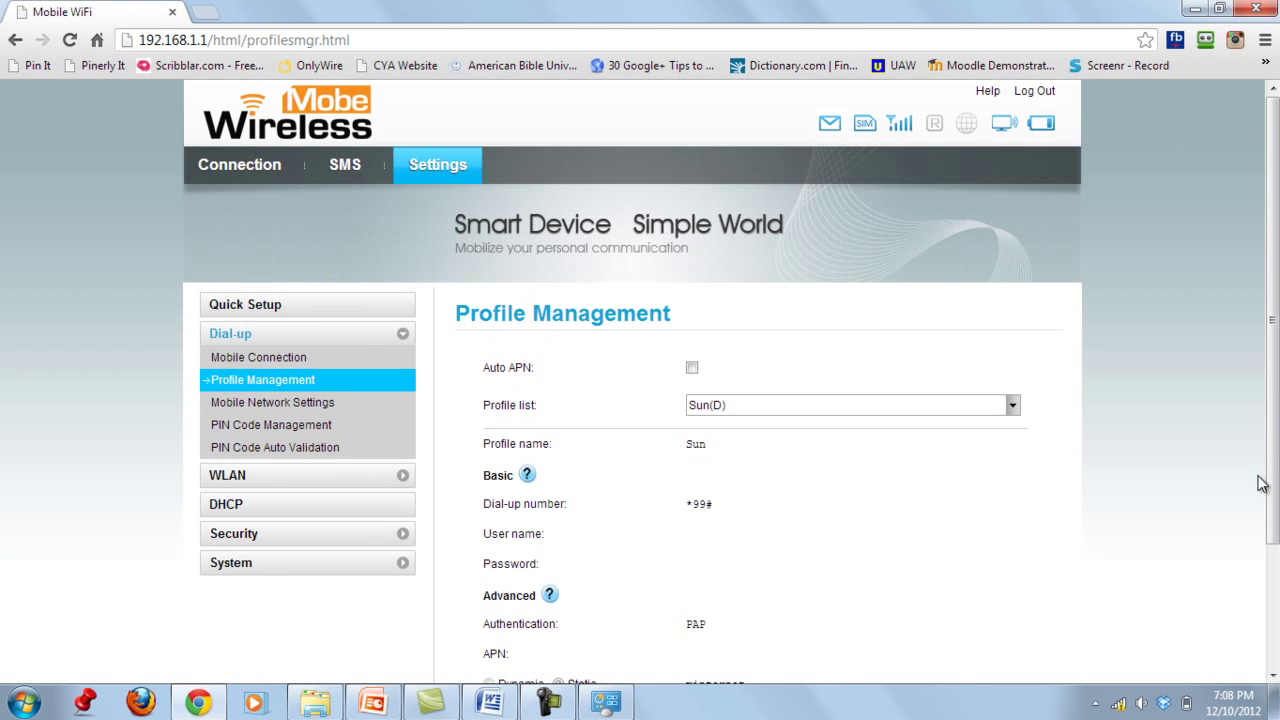
click(241, 176)
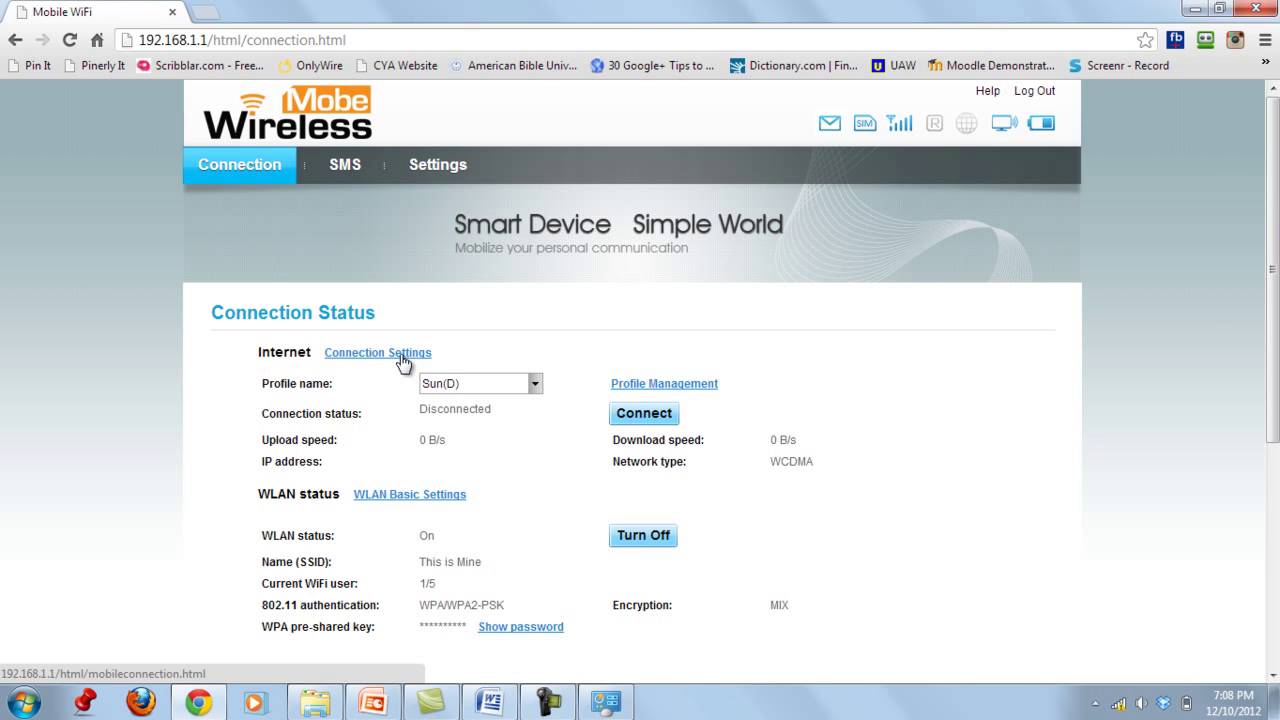
click(670, 384)
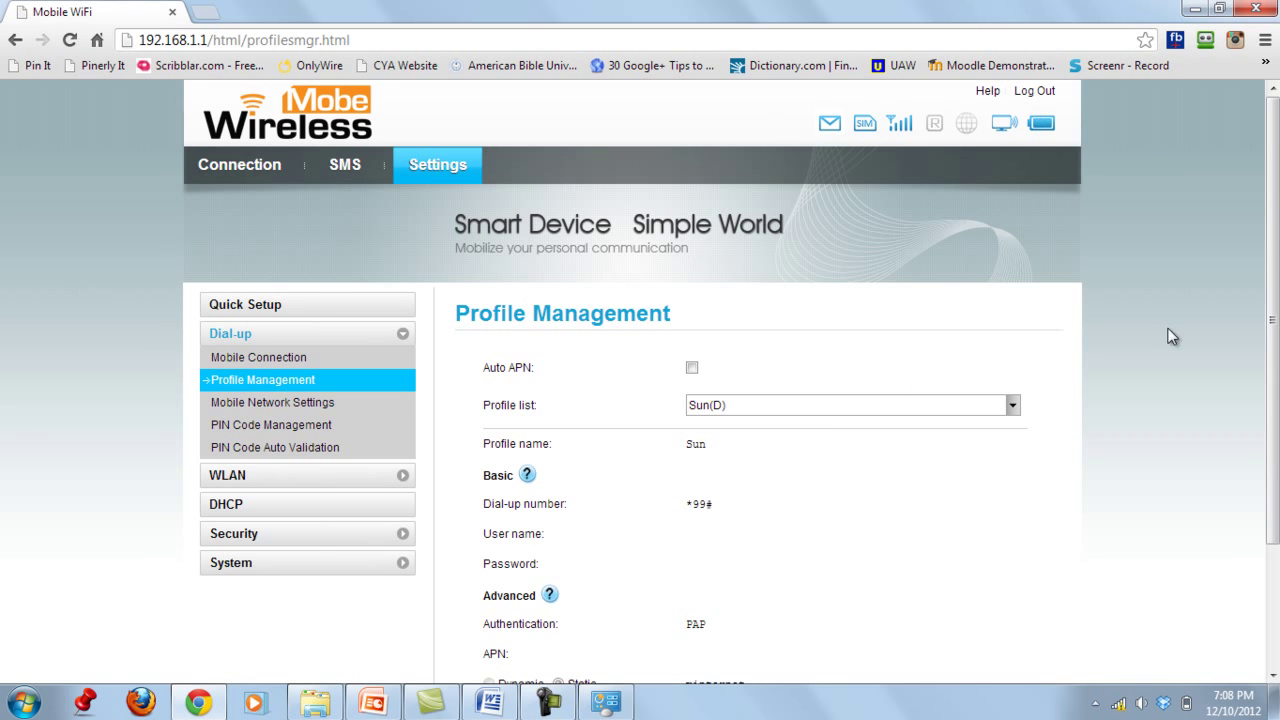
scroll(1195, 420, down, 3)
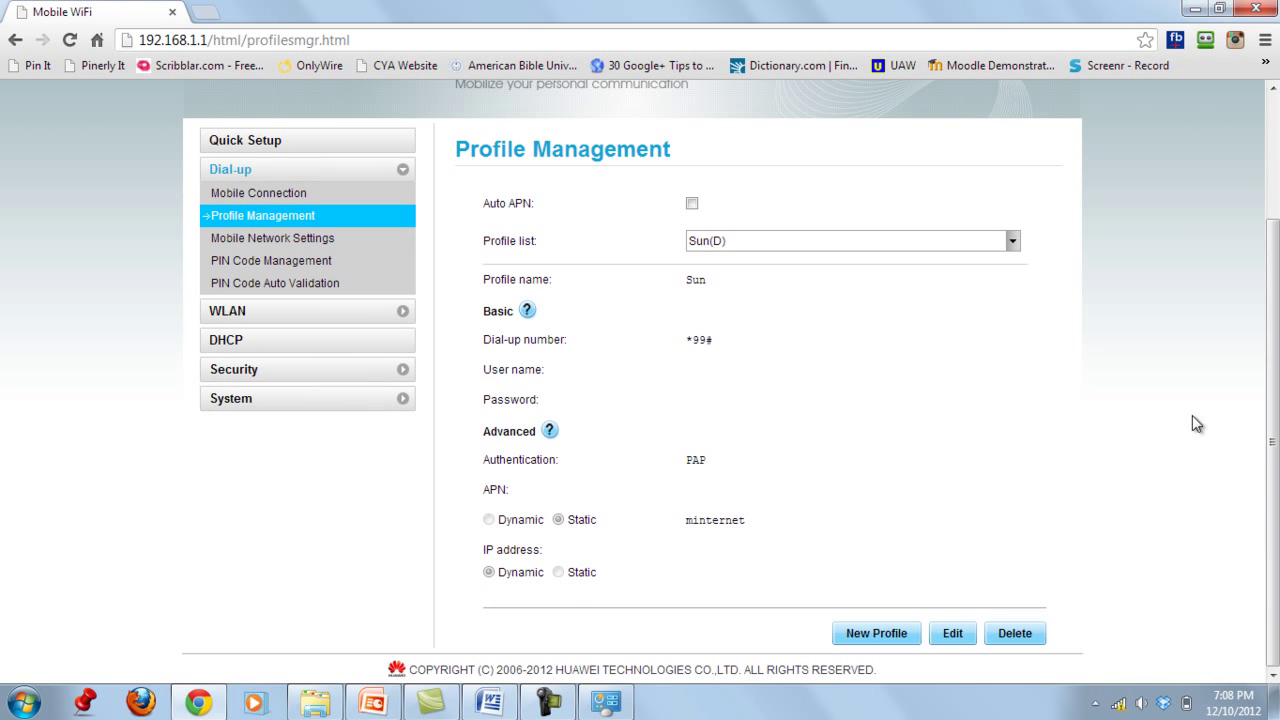
click(880, 634)
click(619, 252)
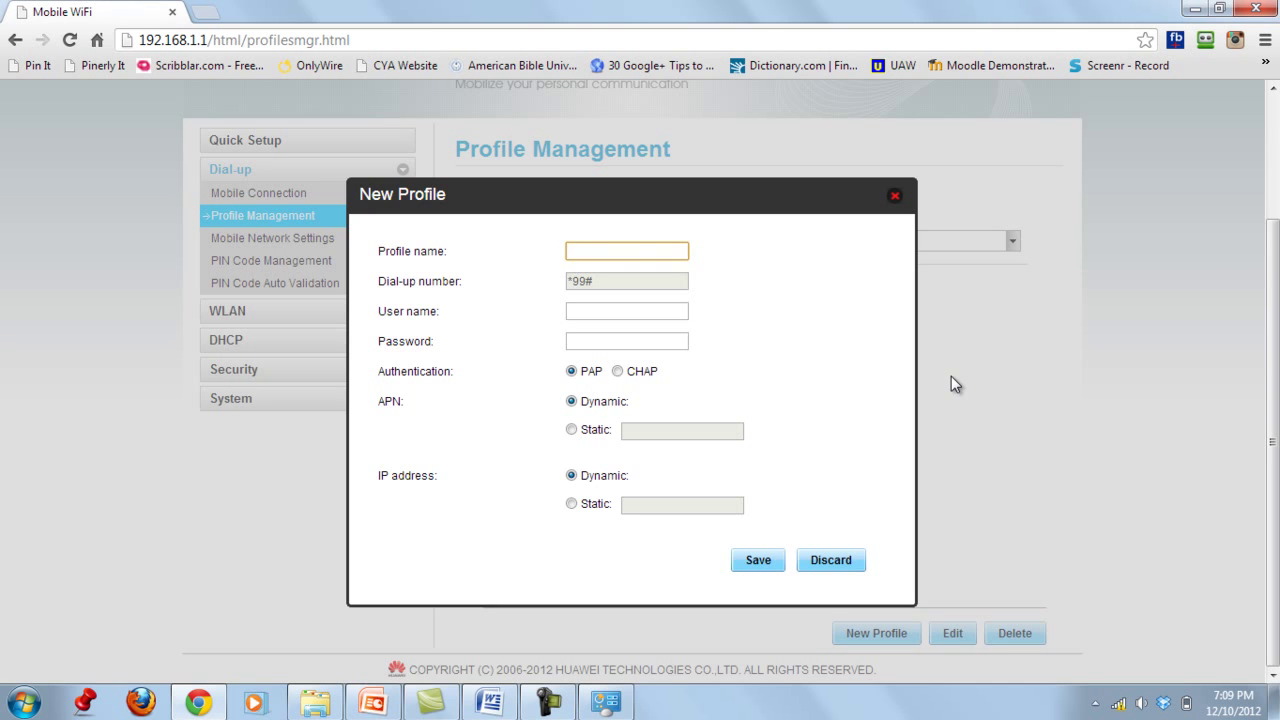
text(Glone)
key(BackSpace)
key(BackSpace)
key(BackSpace)
text(obe)
click(572, 431)
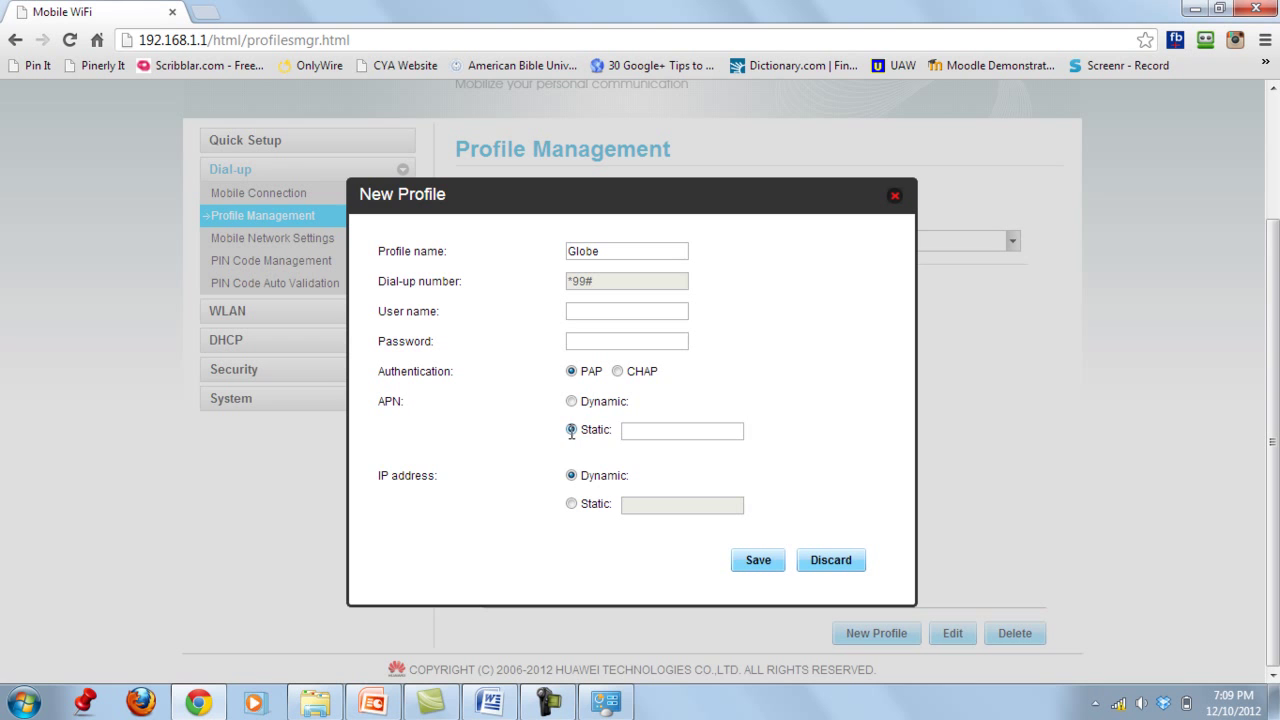
click(712, 432)
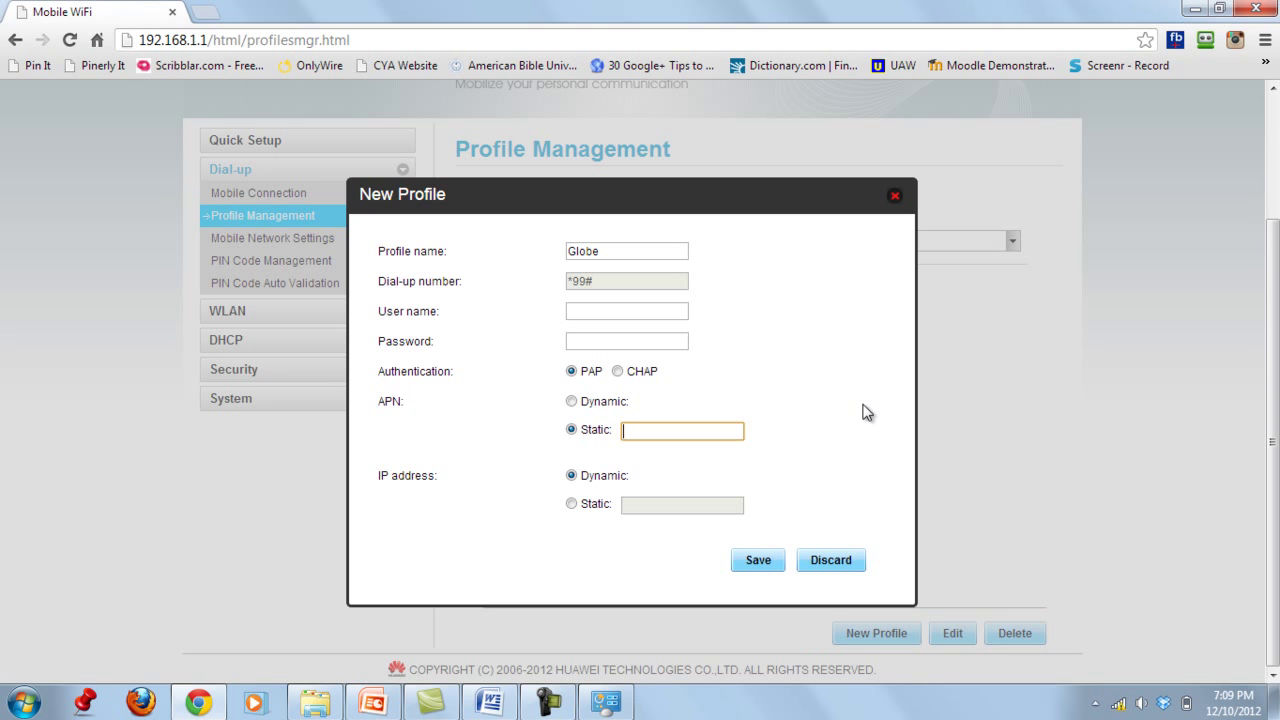
click(576, 481)
click(895, 197)
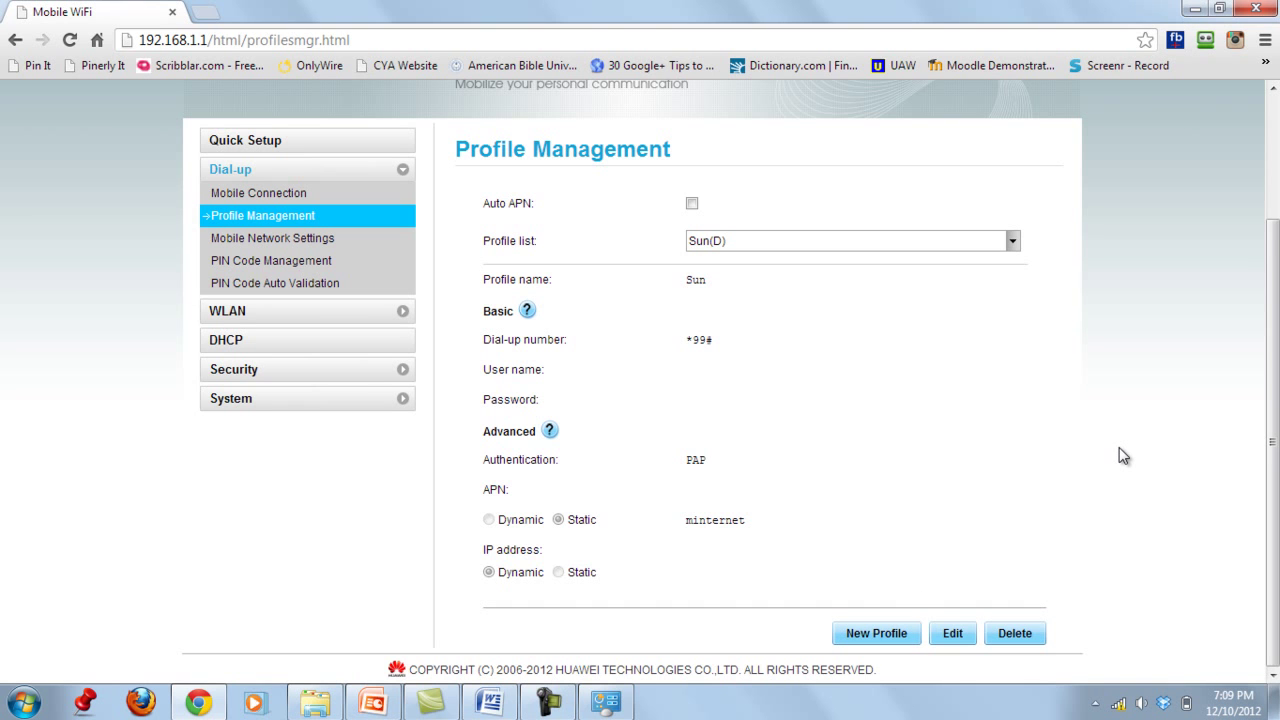
- Return to Connection Status, showing Sun(D) disconnected and SSID 'This is Mine' on
scroll(1151, 358, up, 3)
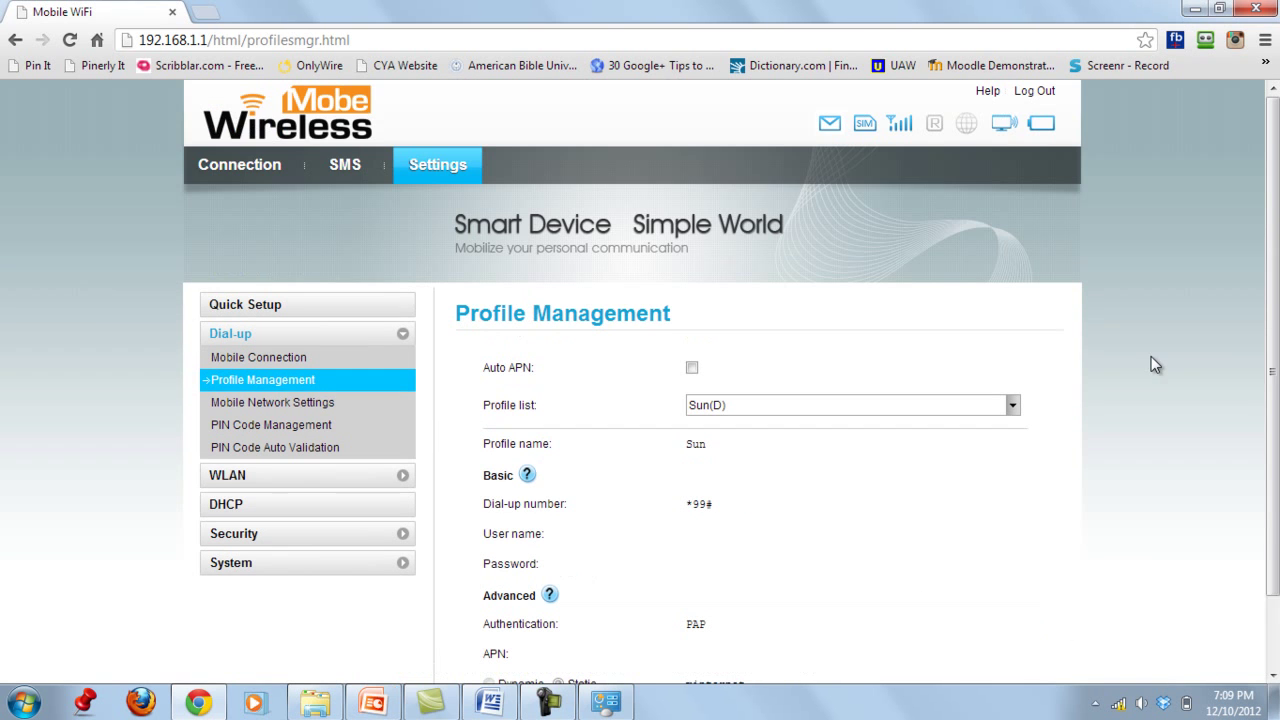
click(250, 170)
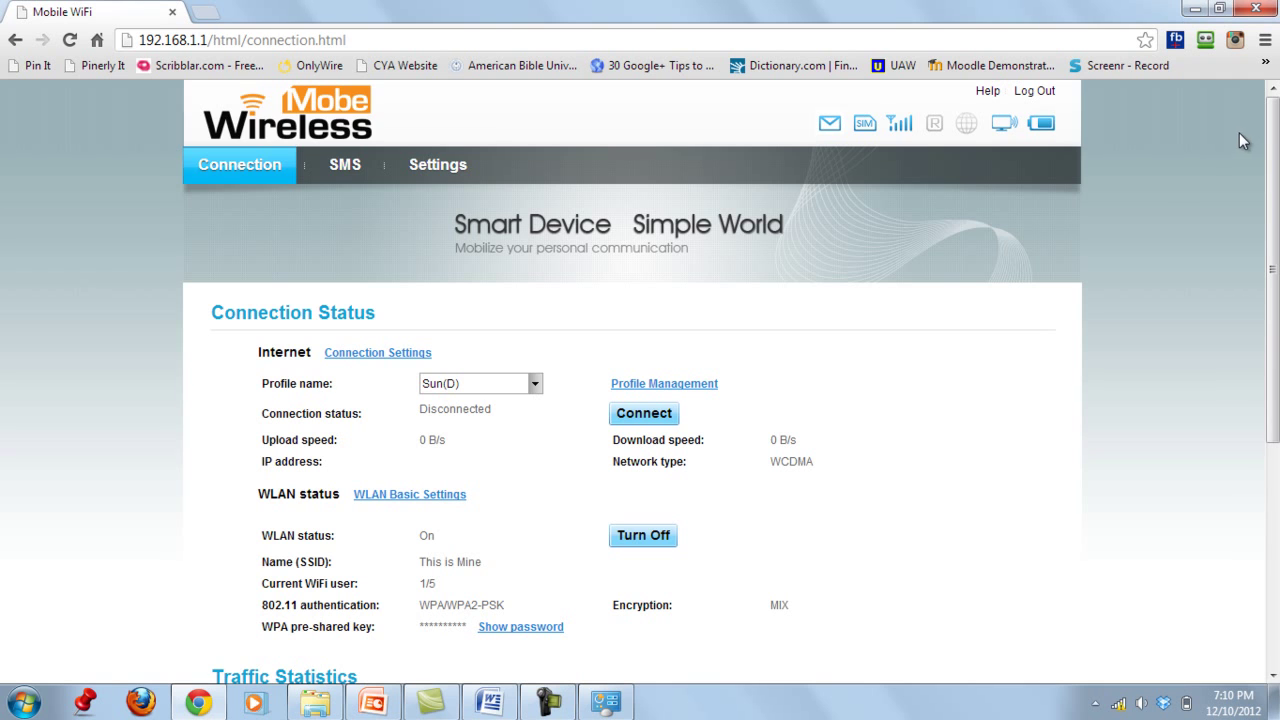
- Browse the SMS Inbox (62/90), newest from 2292 confirming the SBW50 load
click(343, 168)
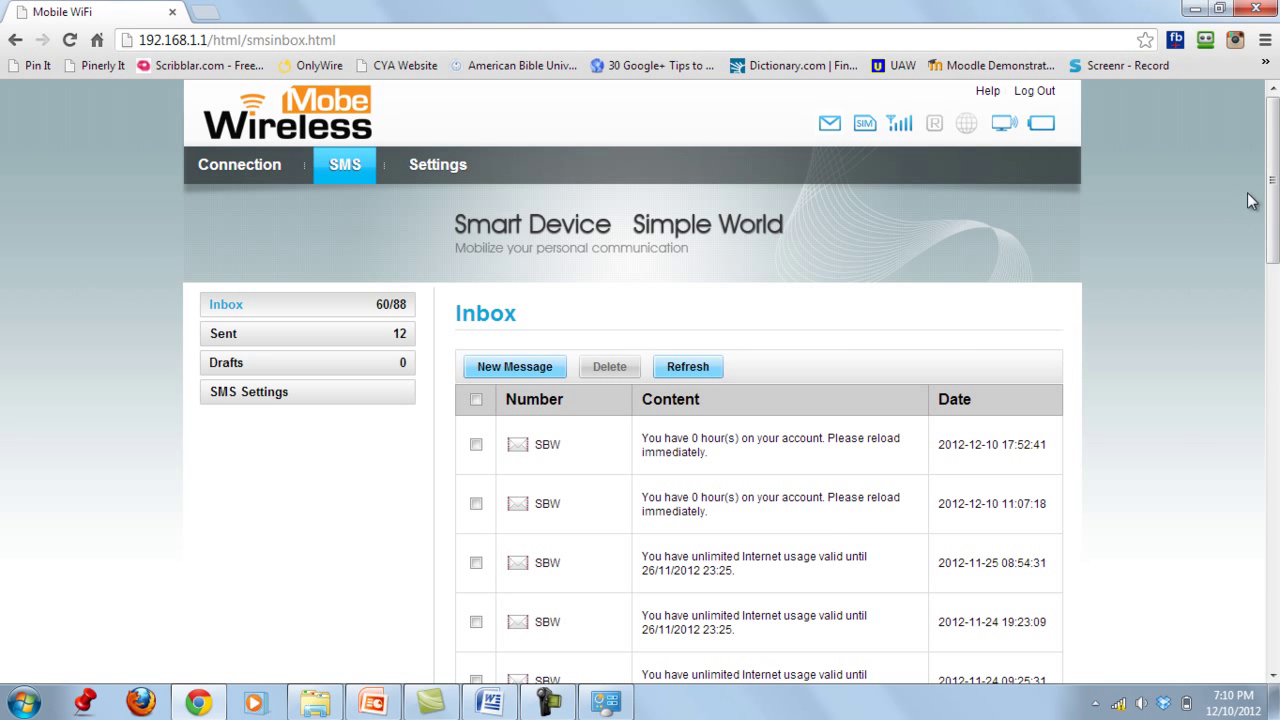
scroll(1272, 180, down, 1)
scroll(760, 380, down, 9)
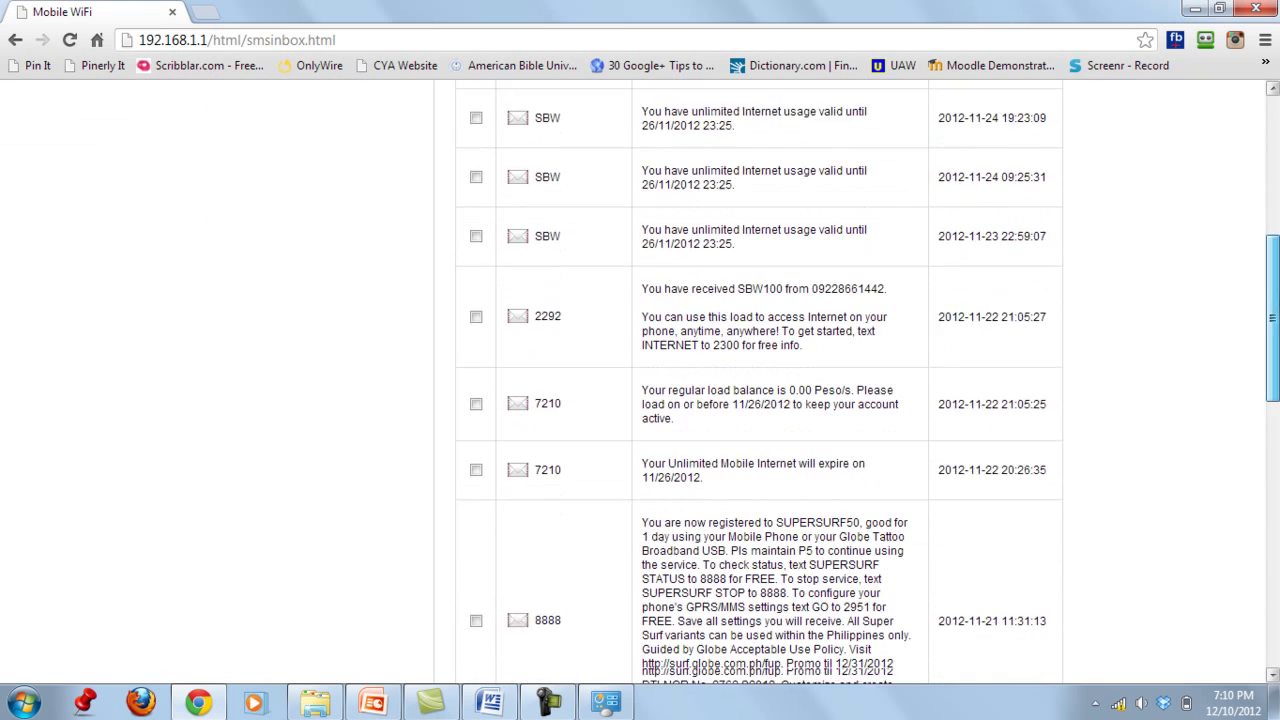
scroll(1025, 297, up, 10)
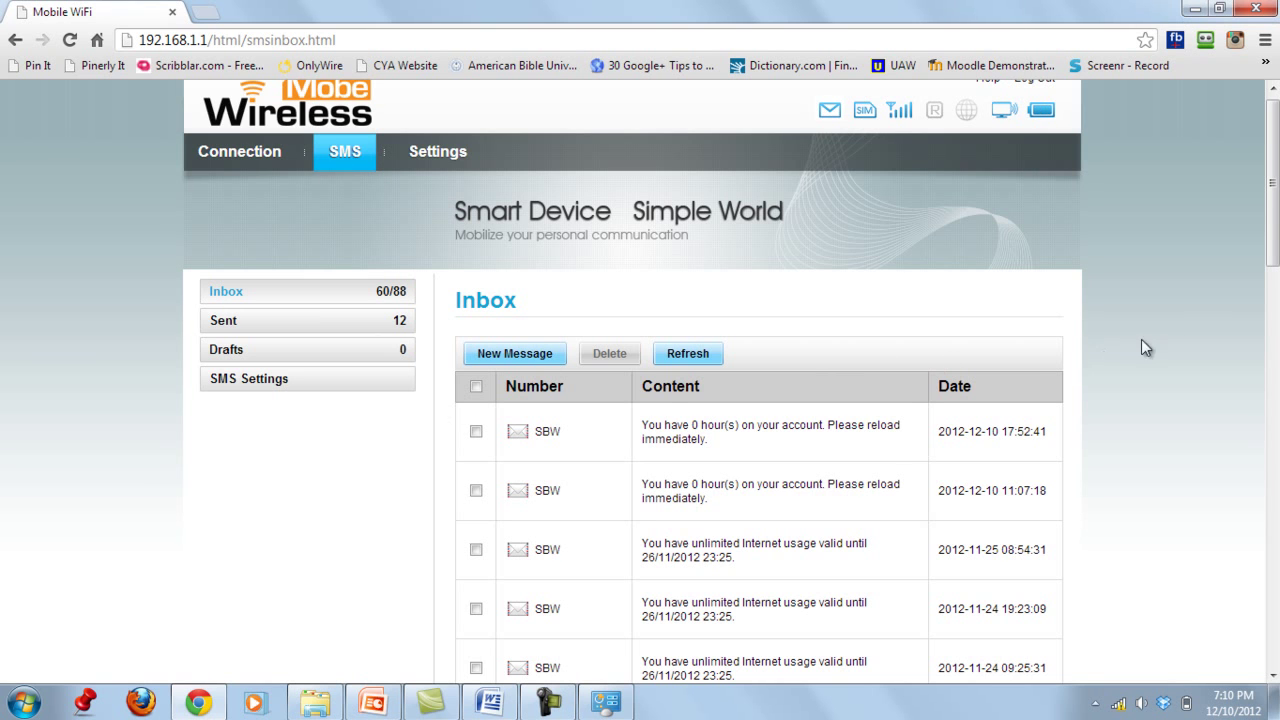
mouse_move(1272, 186)
mouse_down()
mouse_move(1272, 565)
mouse_move(1272, 176)
mouse_up()
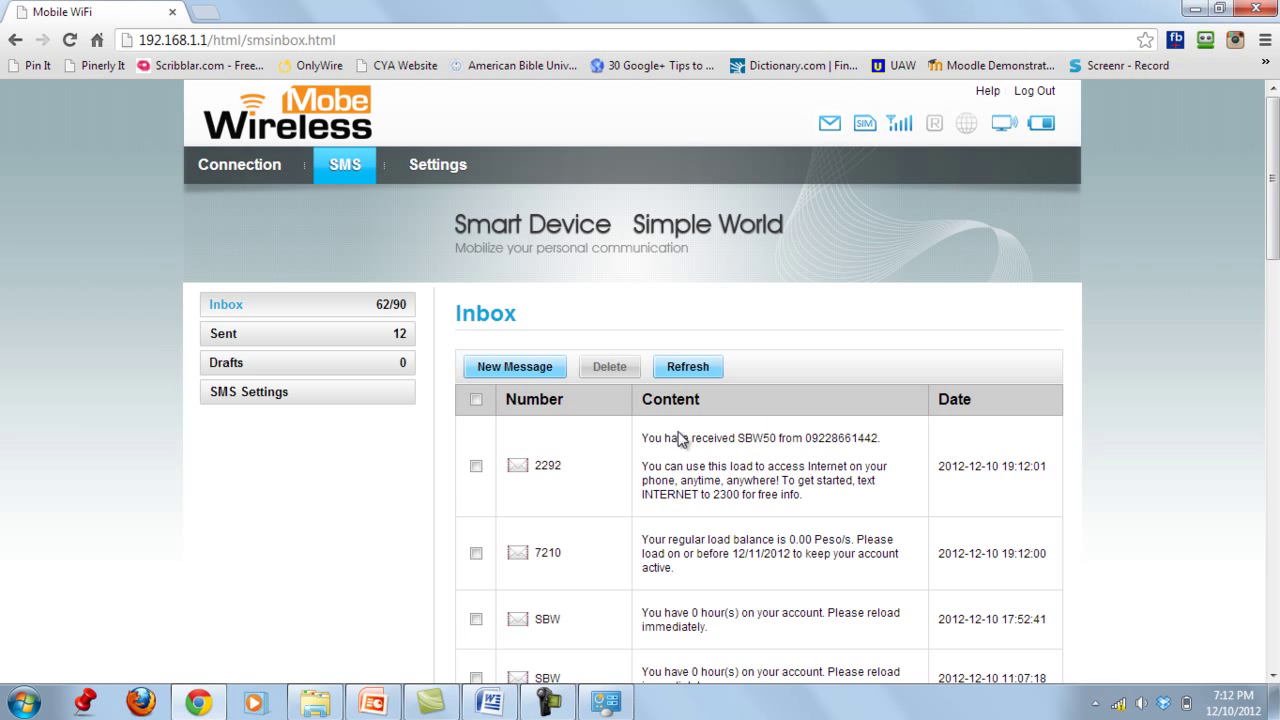
- Open and read the 2292 SBW50 load message, close it, and return to Connection Status
scroll(1169, 357, down, 1)
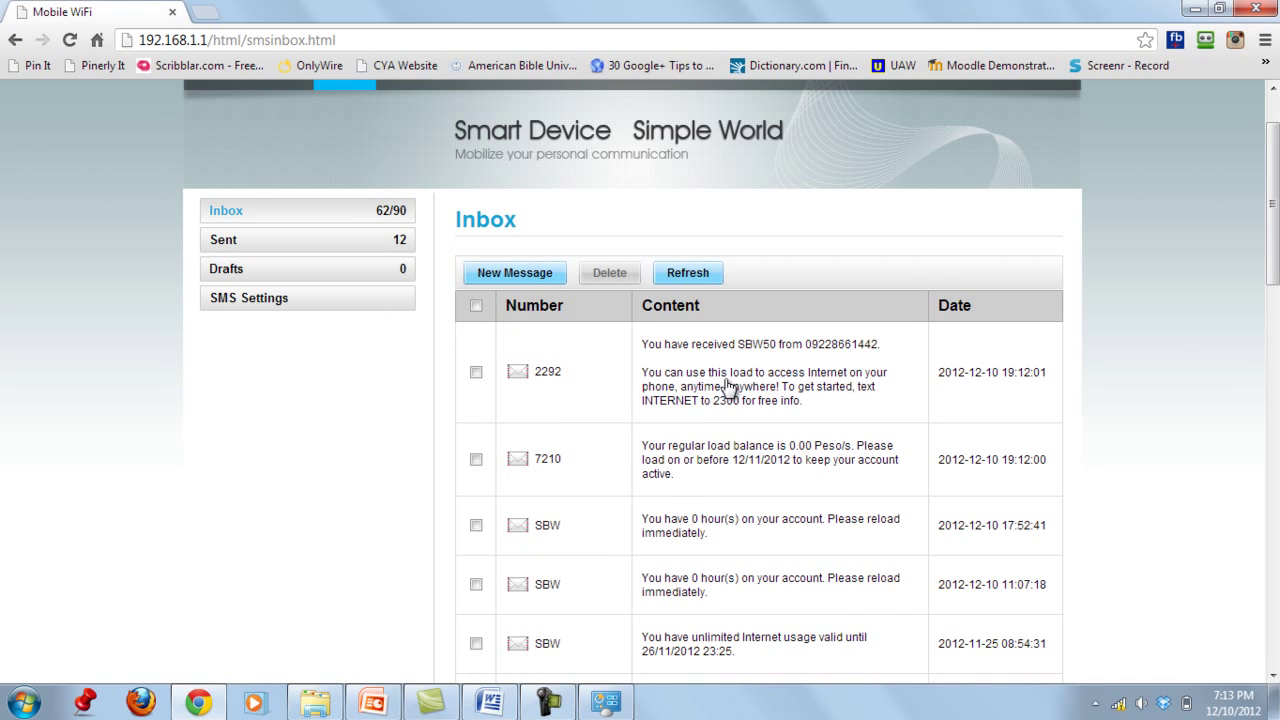
click(726, 379)
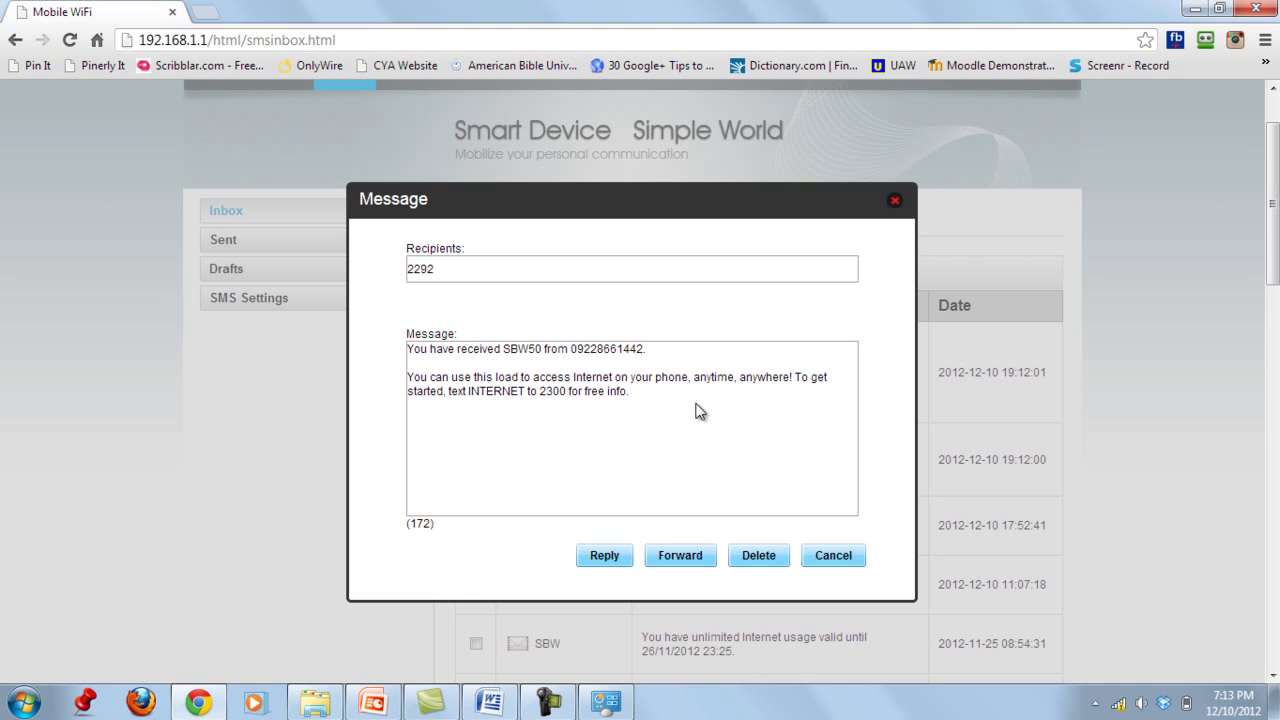
click(895, 205)
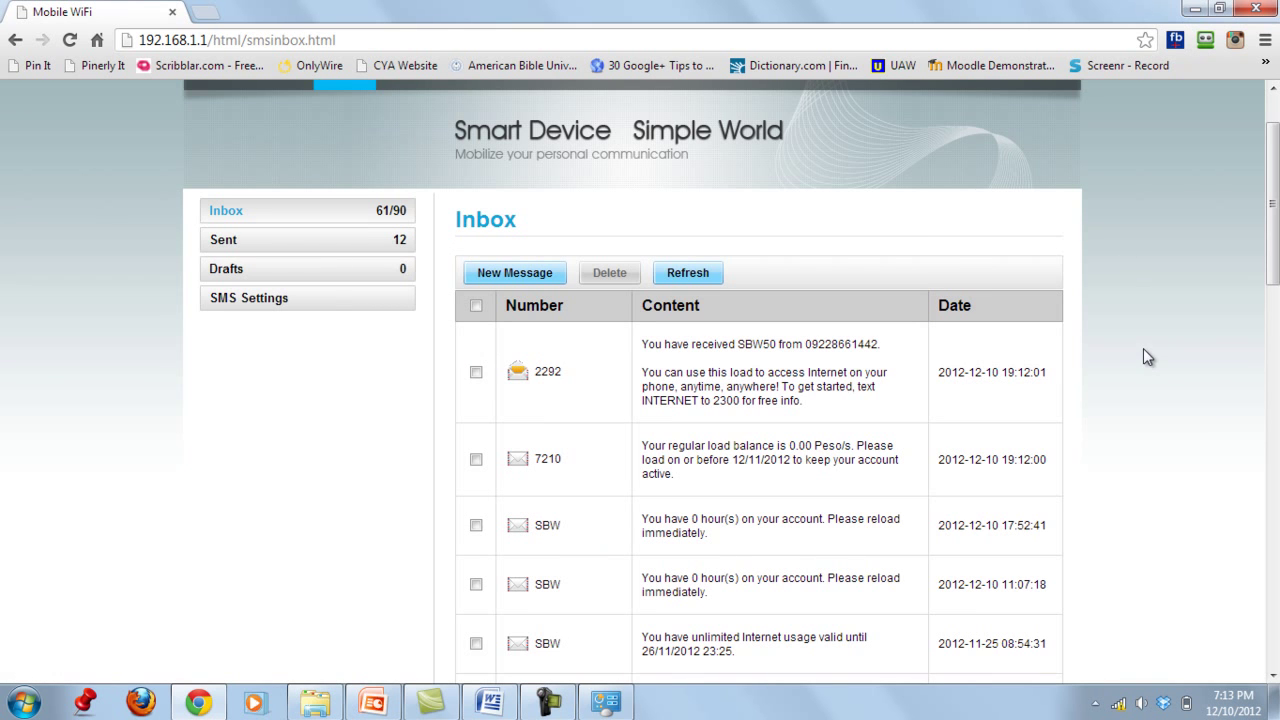
drag(1272, 200, 1272, 173)
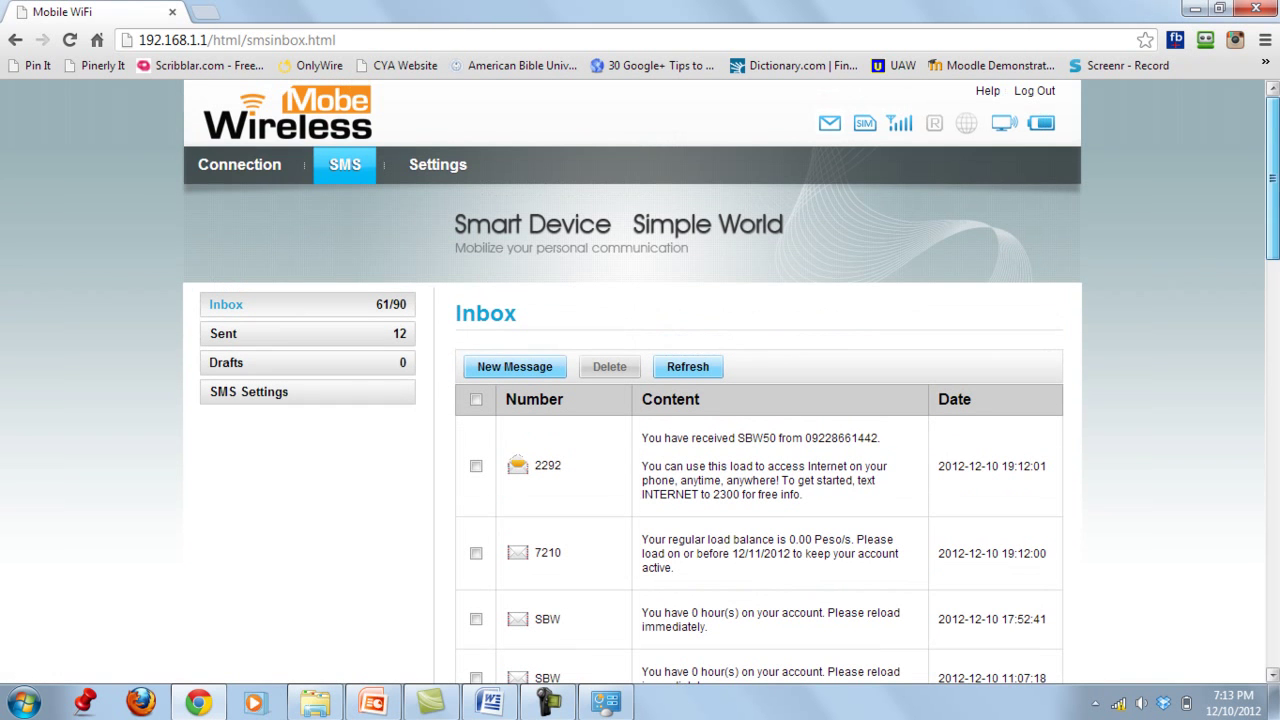
click(210, 168)
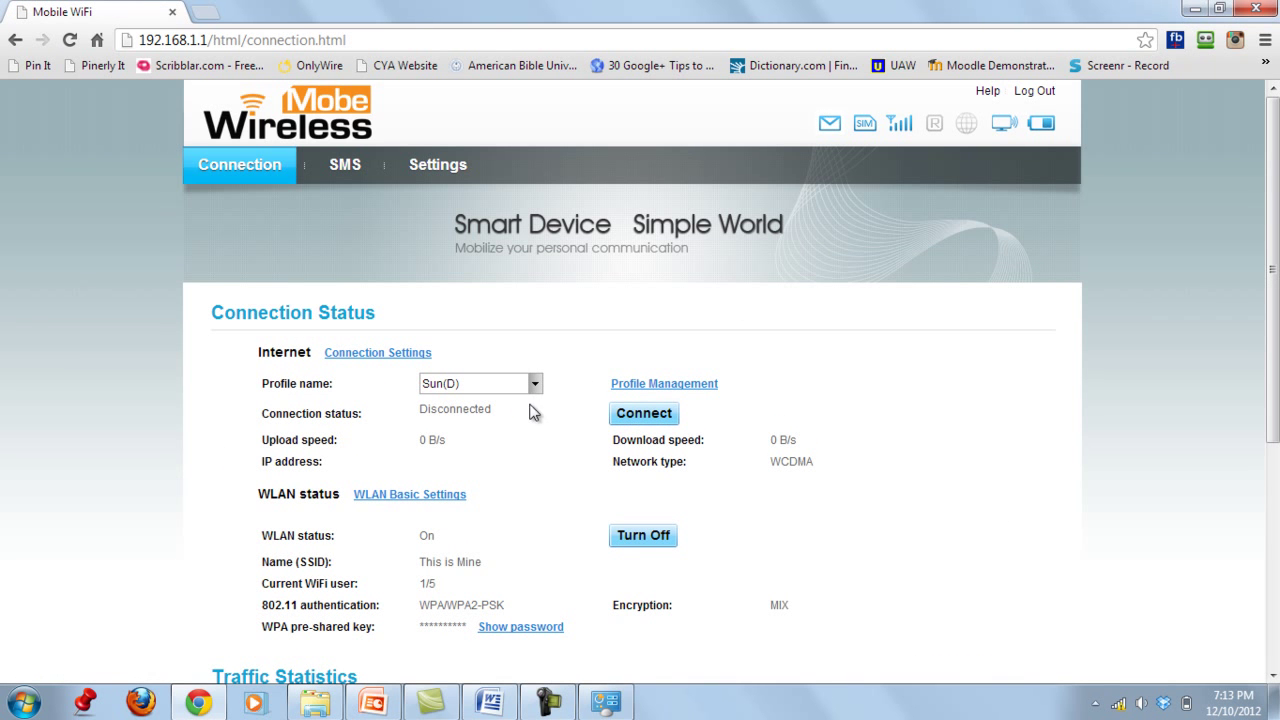
- Keep Sun(D) as the profile and connect, reaching Connected on HSDPA
click(534, 385)
click(534, 385)
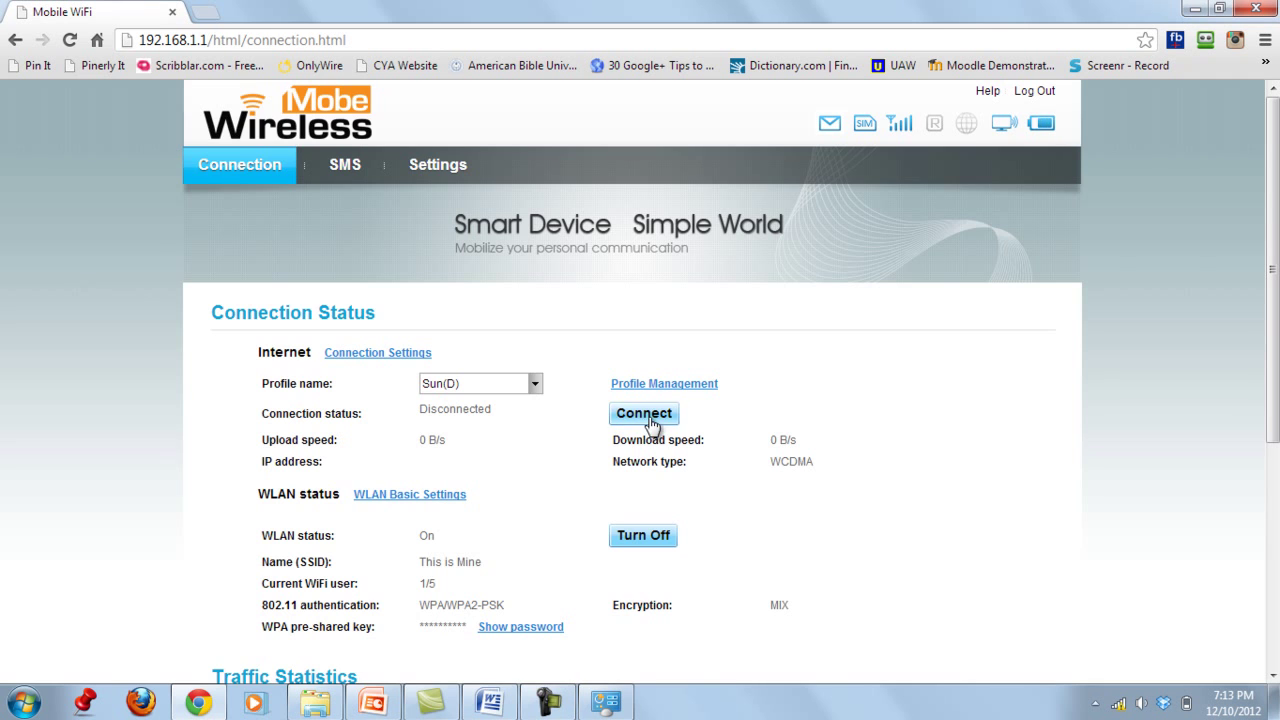
click(648, 418)
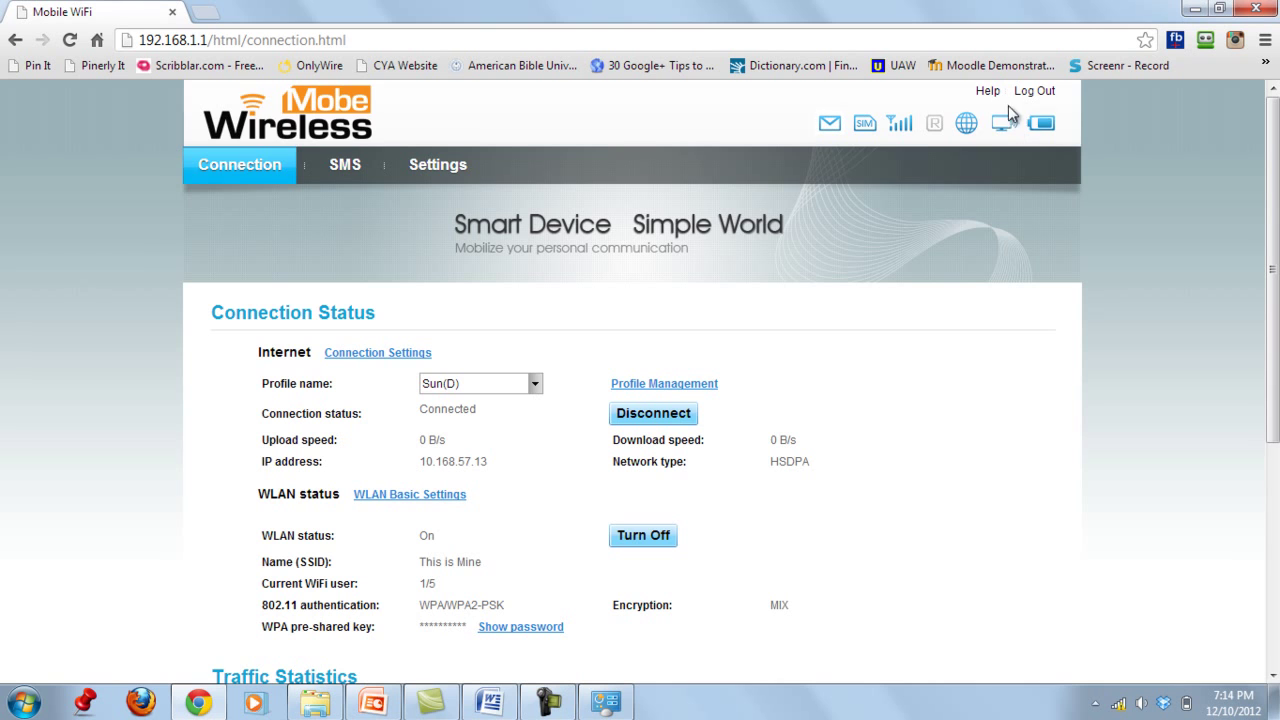
mouse_move(946, 148)
- Close Chrome and start the Huawei E560 PowerPoint slide show with F5
click(1255, 10)
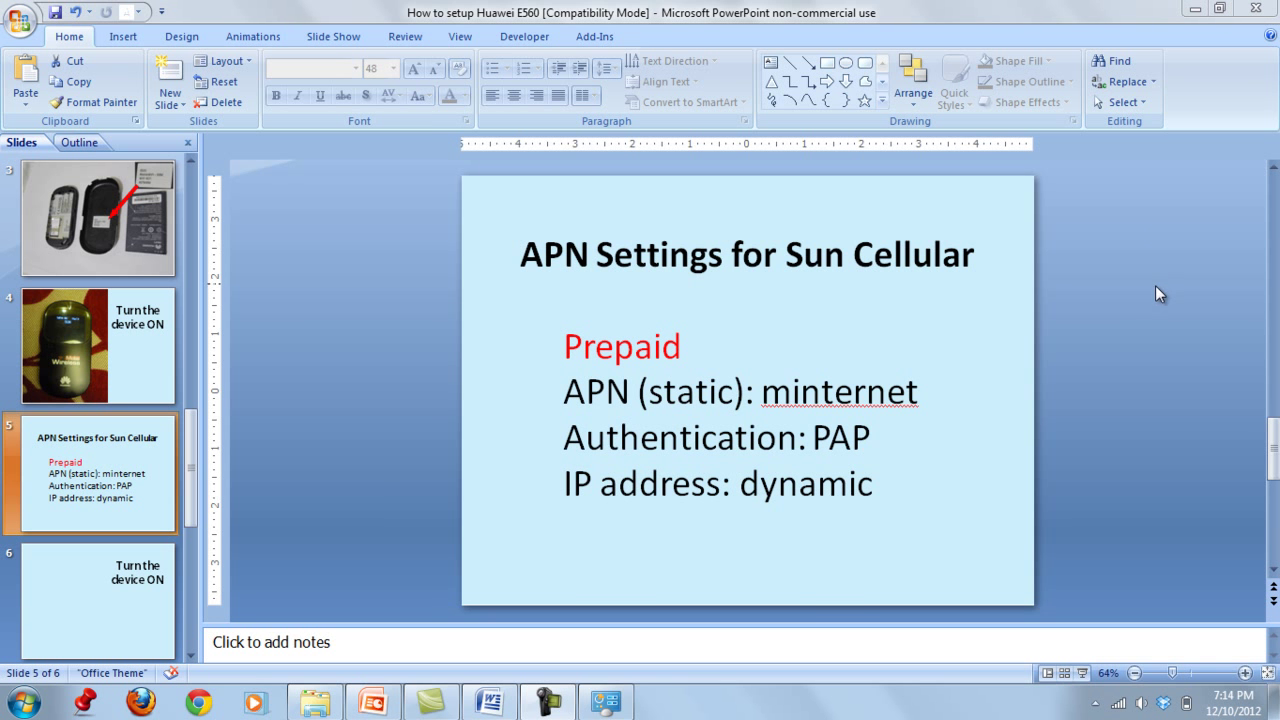
key(F5)
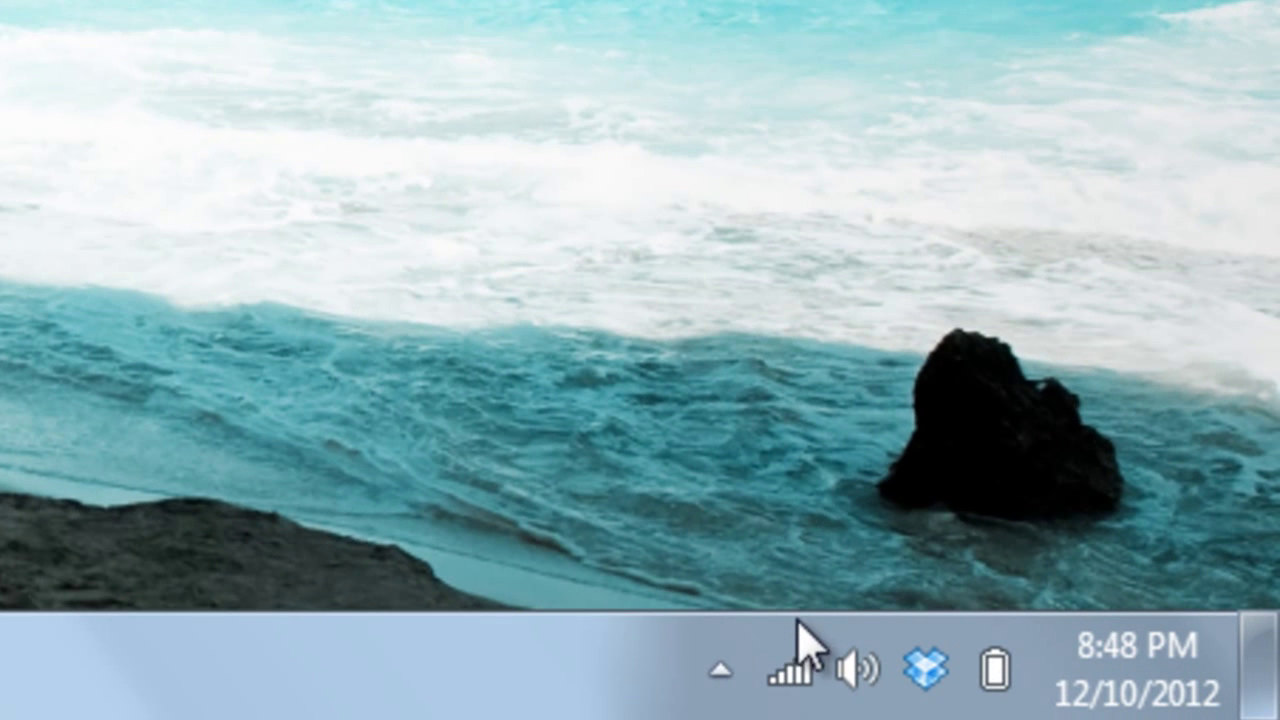
- Check that 'This is Mine' reports Internet access, then load mail.yahoo.com in Chrome
mouse_move(812, 686)
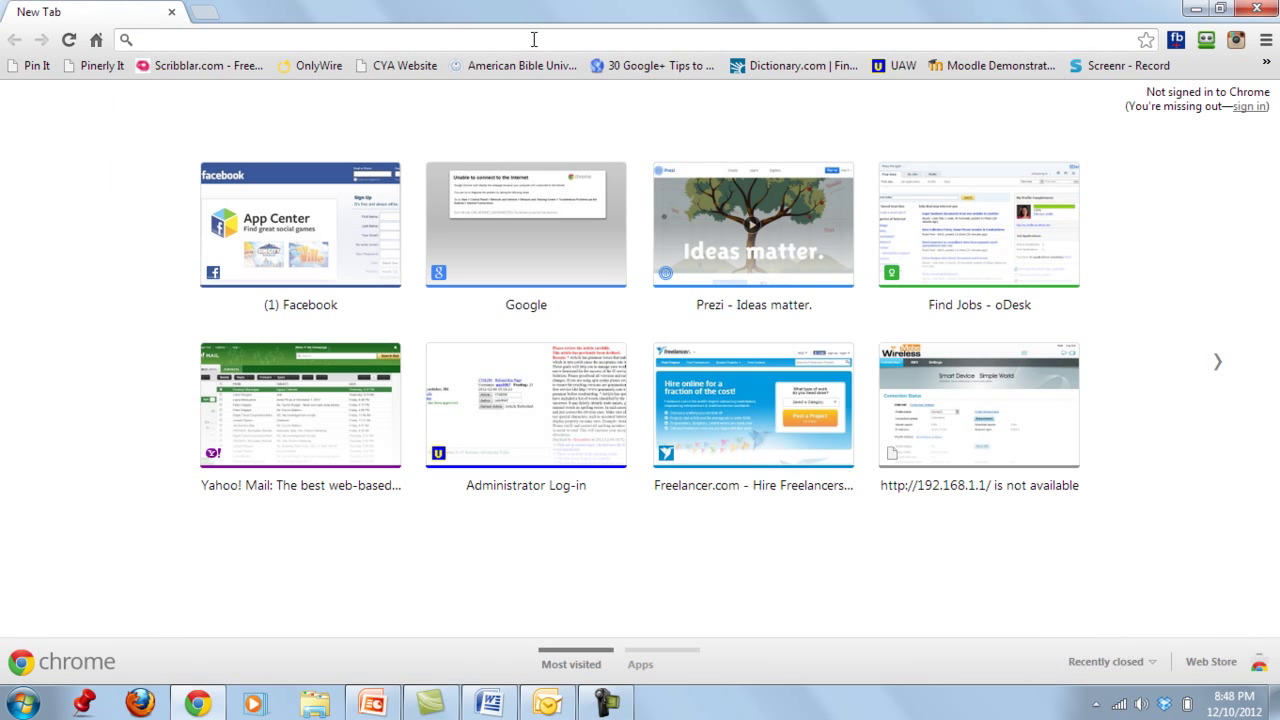
text(mai)
key(Return)
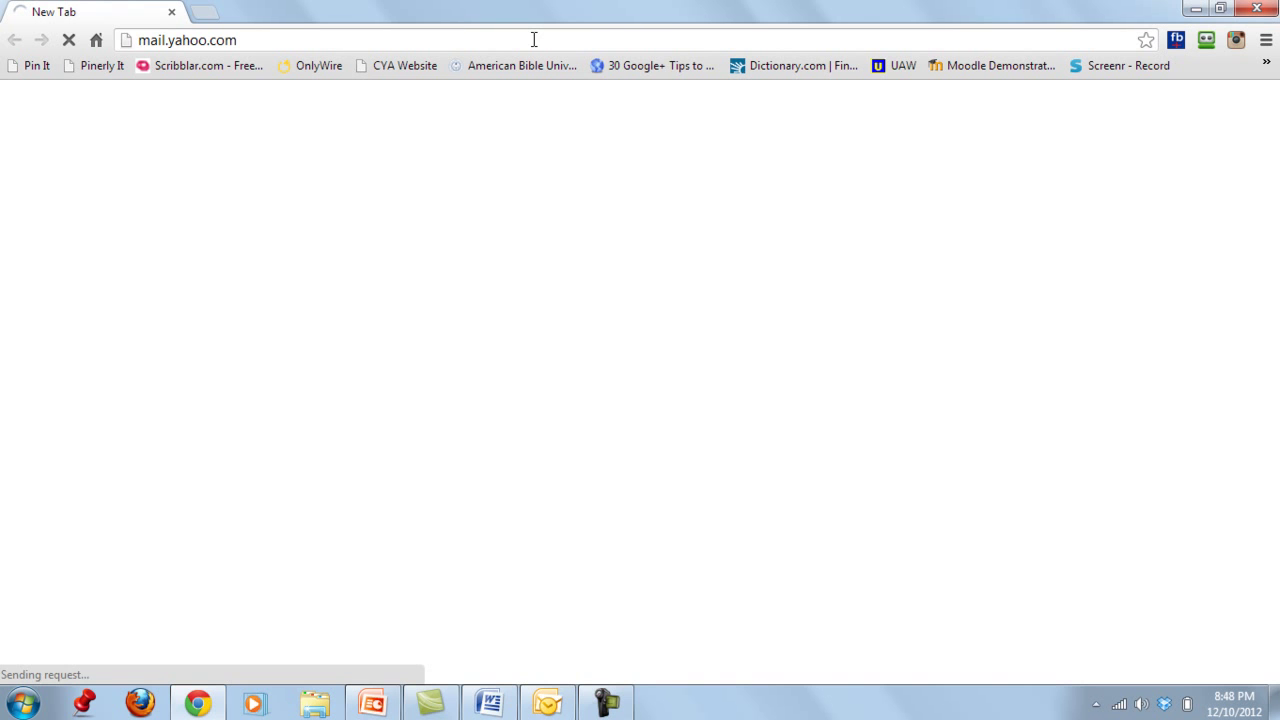